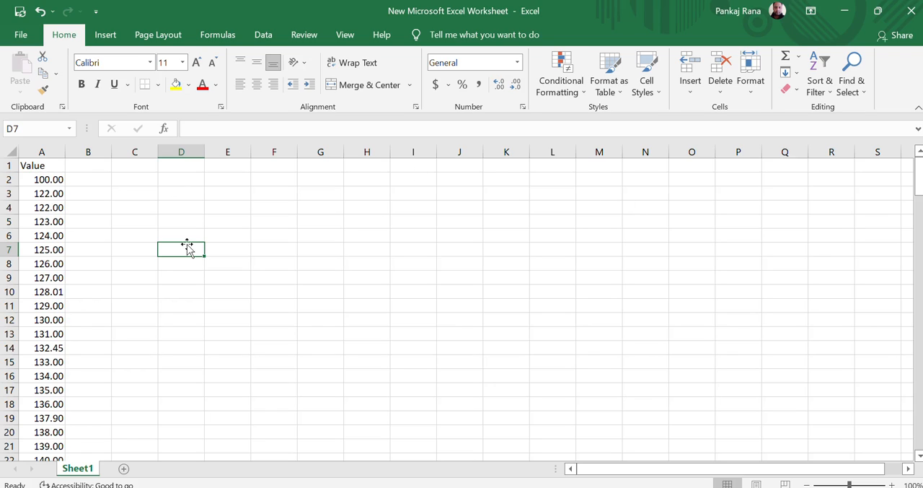
# - Look through the Value column from its header to the last data row and back to A2
pyautogui.click(47, 162)
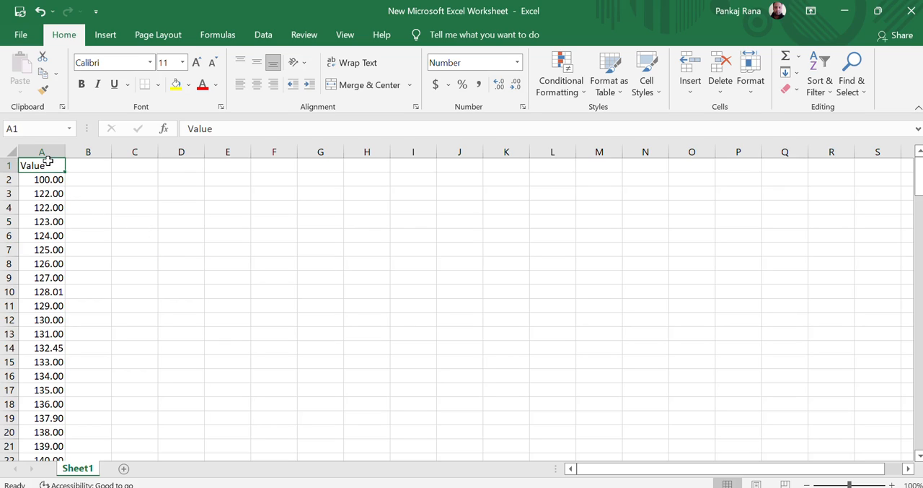
pyautogui.press('Down')
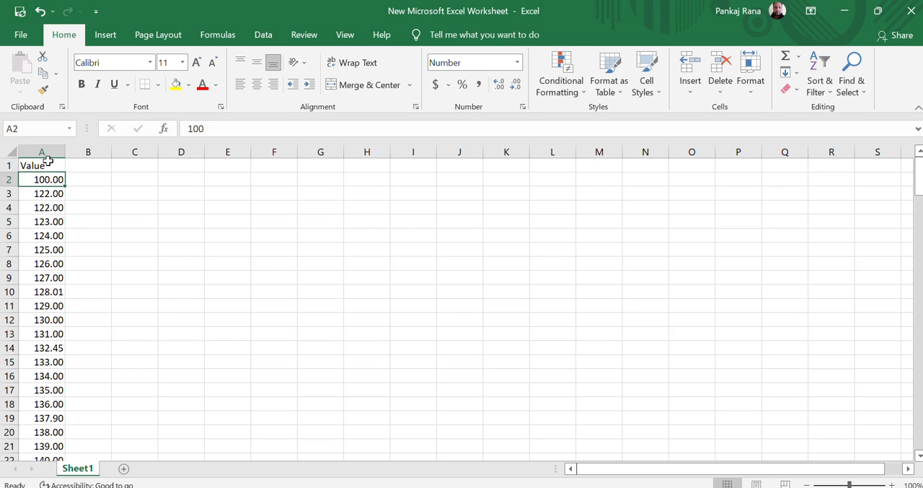
pyautogui.press('Down')
pyautogui.press('Down')
pyautogui.press('Down')
pyautogui.press('Down')
pyautogui.press('Down')
pyautogui.press('Down')
pyautogui.press('Down')
pyautogui.press('Down')
pyautogui.press('Down')
pyautogui.press('Down')
pyautogui.press('Down')
pyautogui.press('Down')
pyautogui.press('Down')
pyautogui.press('Down')
pyautogui.press('Down')
pyautogui.press('Down')
pyautogui.press('Down')
pyautogui.press('Down')
pyautogui.press('Down')
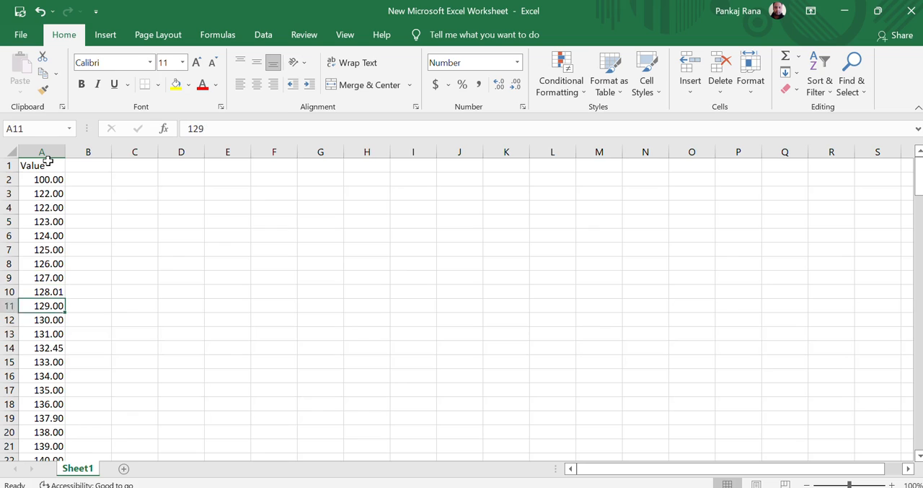
pyautogui.hotkey('ctrl', 'Down')
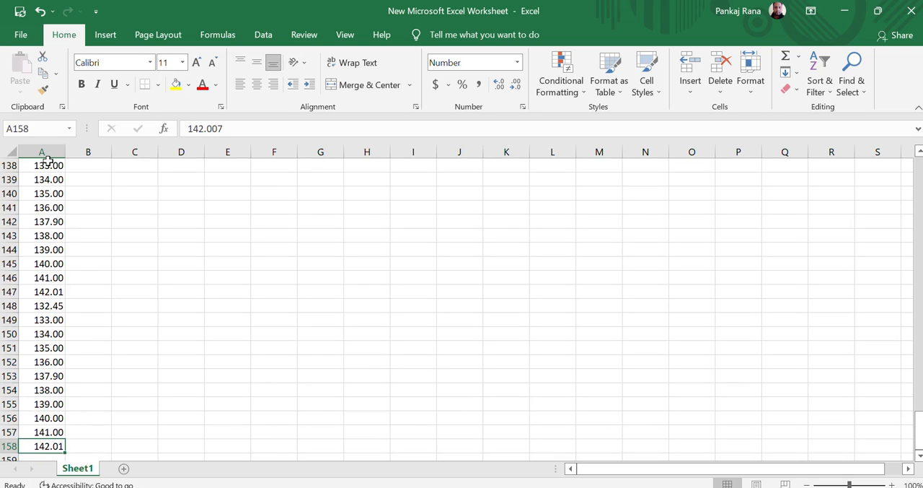
pyautogui.press('Up')
pyautogui.press('Up')
pyautogui.press('Up')
pyautogui.press('Up')
pyautogui.press('Up')
pyautogui.press('Up')
pyautogui.press('Up')
pyautogui.press('Up')
pyautogui.press('Up')
pyautogui.press('Up')
pyautogui.press('Up')
pyautogui.press('Up')
pyautogui.press('Up')
pyautogui.press('Up')
pyautogui.press('Up')
pyautogui.press('Up')
pyautogui.press('Up')
pyautogui.press('Up')
pyautogui.press('Up')
pyautogui.press('Up')
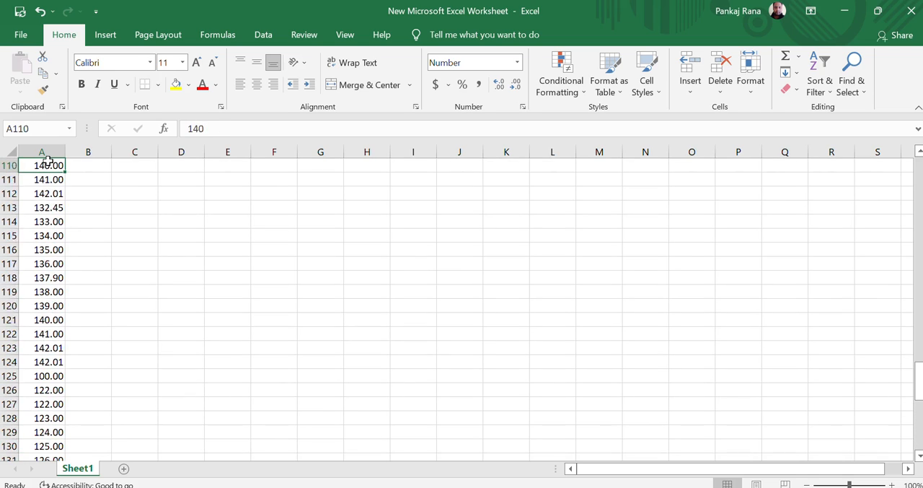
pyautogui.press('Up')
pyautogui.press('Up')
pyautogui.press('Up')
pyautogui.press('Up')
pyautogui.press('Up')
pyautogui.press('Up')
pyautogui.press('Up')
pyautogui.press('Up')
pyautogui.press('Up')
pyautogui.press('Up')
pyautogui.press('Up')
pyautogui.press('Up')
pyautogui.press('Up')
pyautogui.press('Up')
pyautogui.press('Up')
pyautogui.press('Up')
pyautogui.press('Up')
pyautogui.press('Up')
pyautogui.press('Up')
pyautogui.press('Up')
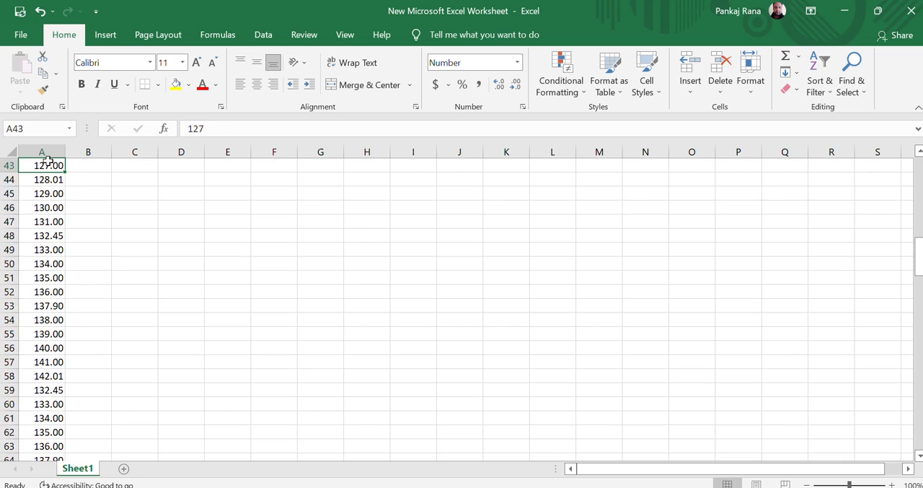
pyautogui.press('Up')
pyautogui.press('Up')
pyautogui.press('Up')
pyautogui.press('Up')
pyautogui.press('Up')
pyautogui.press('Up')
pyautogui.press('Up')
pyautogui.press('Up')
pyautogui.press('Up')
pyautogui.press('Up')
pyautogui.press('Up')
pyautogui.hotkey('ctrl', 'Up')
pyautogui.press('Down')
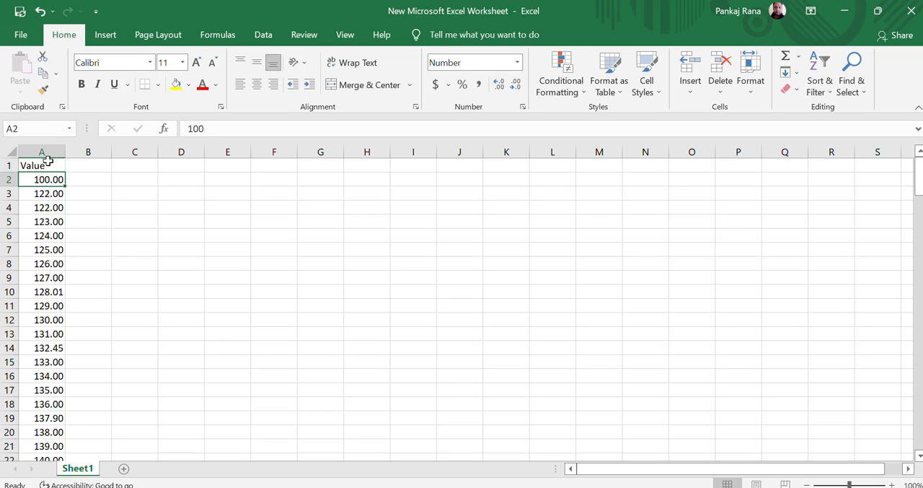
# - Examine the exact stored numbers in A2 to A11 for hidden decimals
pyautogui.press('Down')
pyautogui.press('Down')
pyautogui.press('Down')
pyautogui.press('Down')
pyautogui.press('Down')
pyautogui.press('Down')
pyautogui.press('Down')
pyautogui.press('Down')
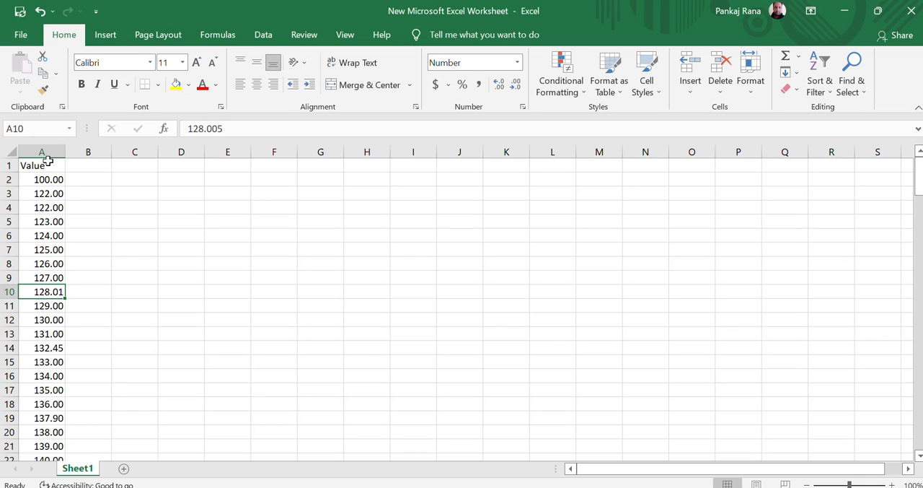
pyautogui.press('Down')
pyautogui.press('Up')
pyautogui.press('Up')
pyautogui.press('Up')
pyautogui.press('Up')
pyautogui.press('Up')
pyautogui.press('Up')
pyautogui.press('Up')
pyautogui.press('Up')
pyautogui.press('Up')
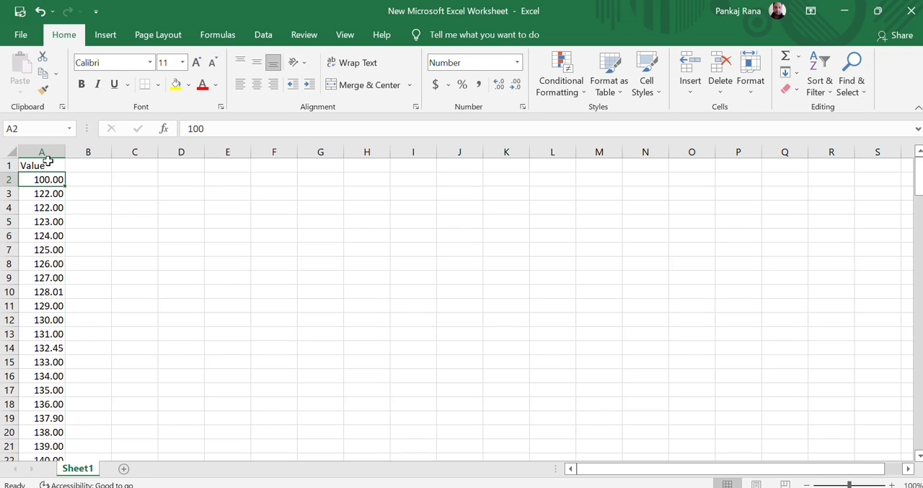
pyautogui.press('Down')
pyautogui.press('Down')
pyautogui.press('Down')
pyautogui.press('Down')
pyautogui.press('Down')
pyautogui.press('Down')
pyautogui.press('Down')
pyautogui.press('Down')
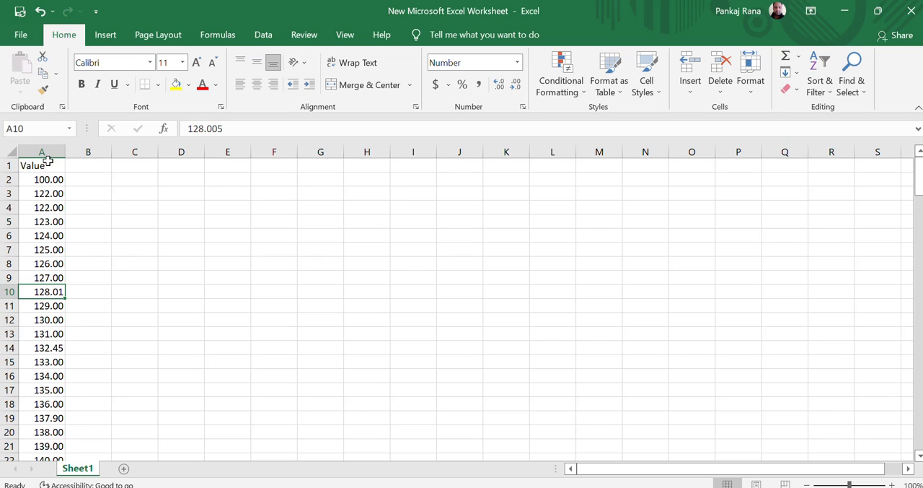
# - Enter the header Status in cell B1, beside the Value header
pyautogui.click(47, 161)
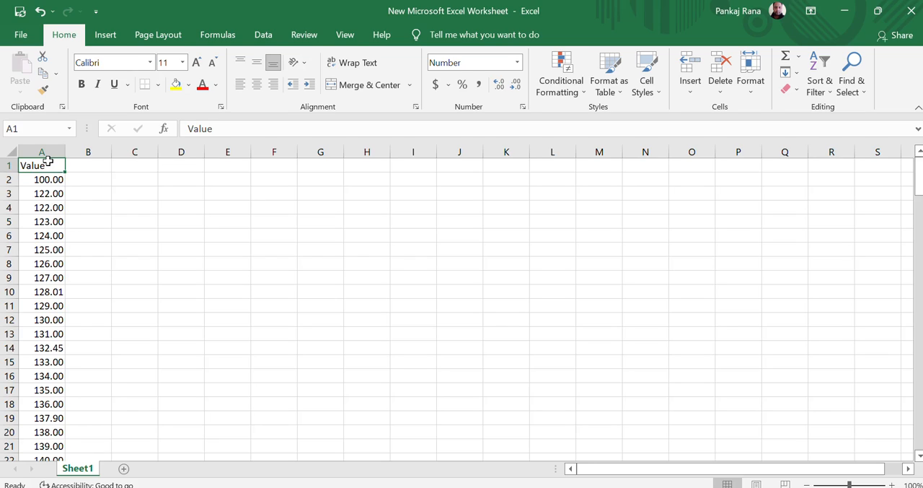
pyautogui.press('Right')
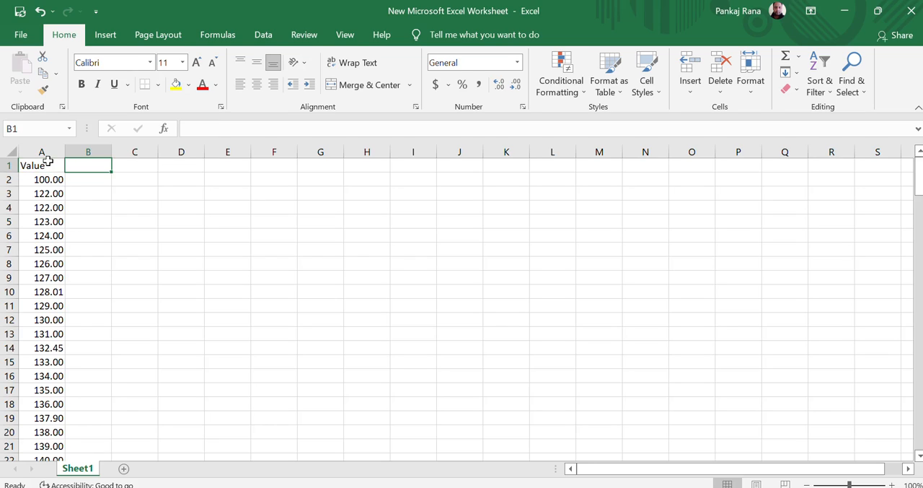
pyautogui.write('Statsu')
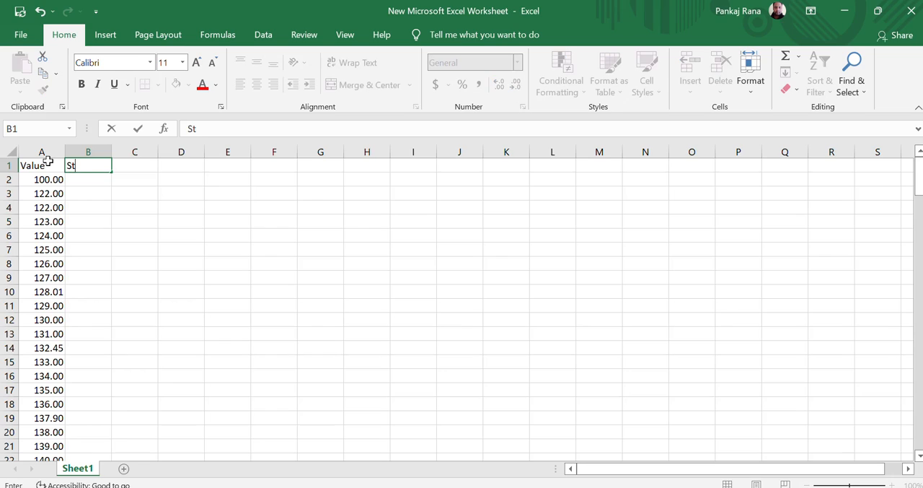
pyautogui.press('BackSpace')
pyautogui.press('BackSpace')
pyautogui.write('us')
pyautogui.press('Return')
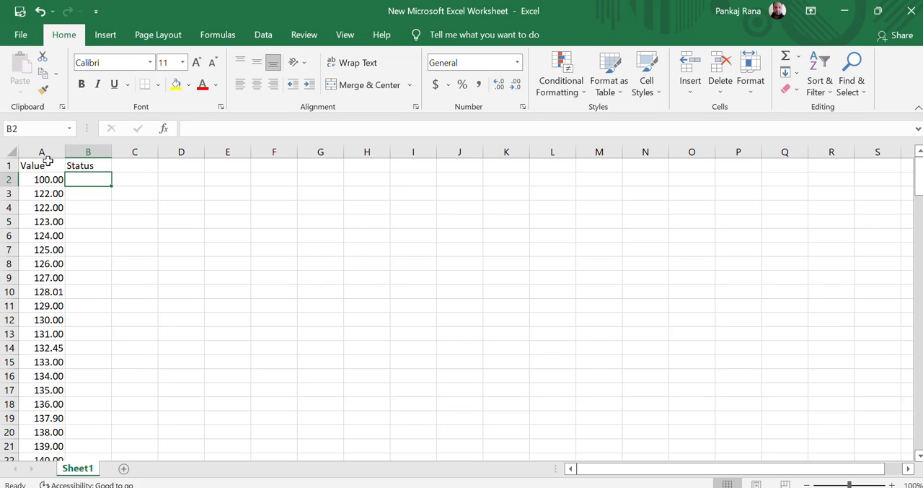
# - Enter =TRUNC(A2) in B2 and fill the formula down the Status column to the end of the data
pyautogui.write('=')
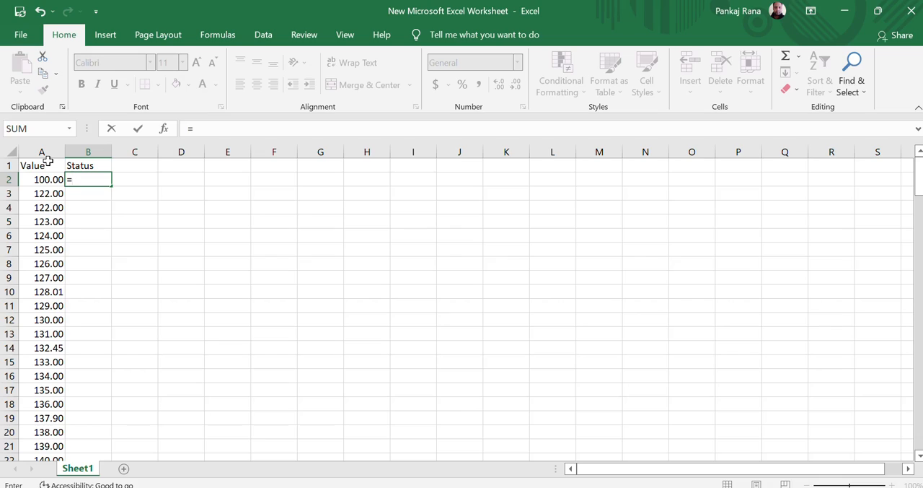
pyautogui.write('TRu')
pyautogui.write('nc')
pyautogui.press('Tab')
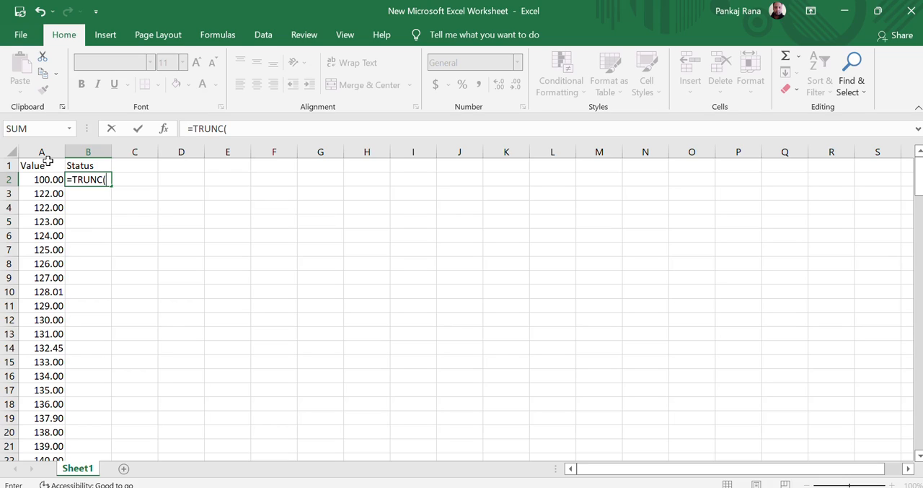
pyautogui.press('Left')
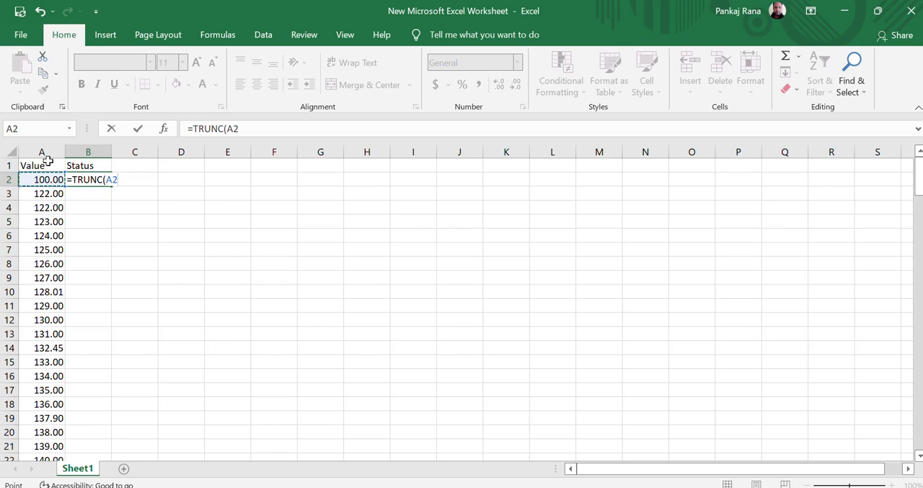
pyautogui.write(')')
pyautogui.press('Return')
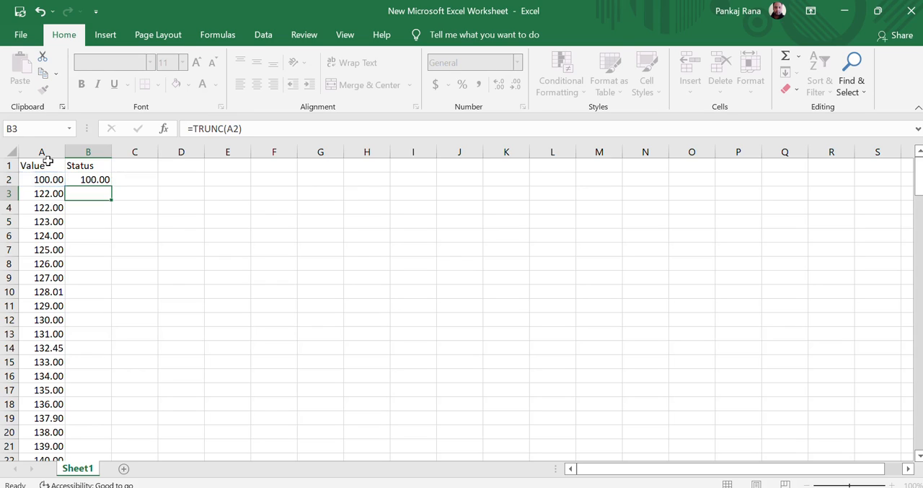
pyautogui.press('Up')
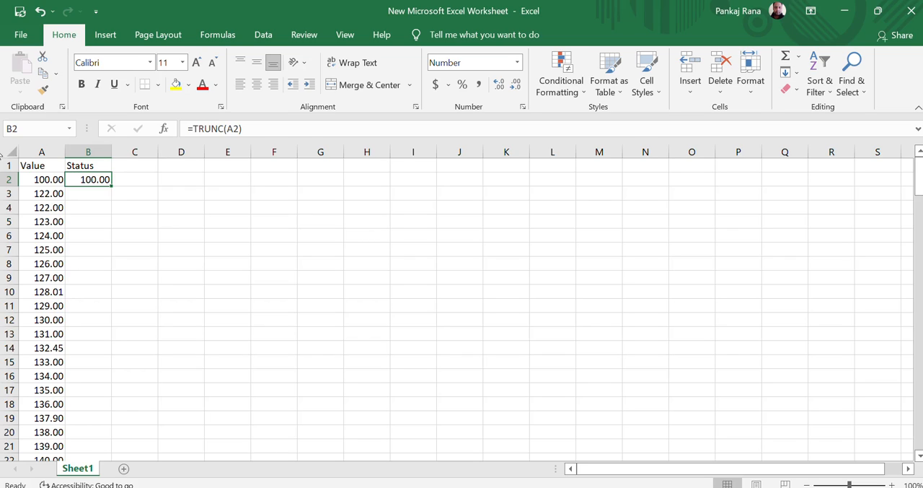
pyautogui.doubleClick(111, 187)
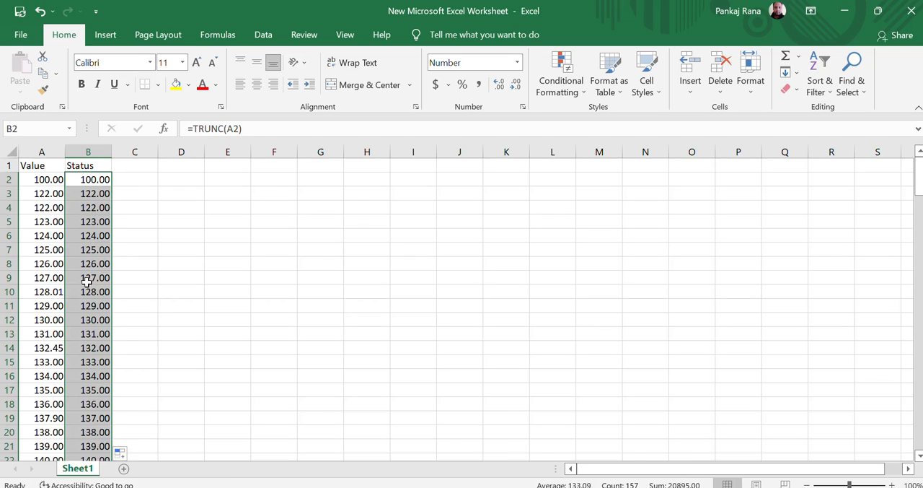
# - Compare the TRUNC results in column B with the values in column A, including the last data row
pyautogui.click(91, 306)
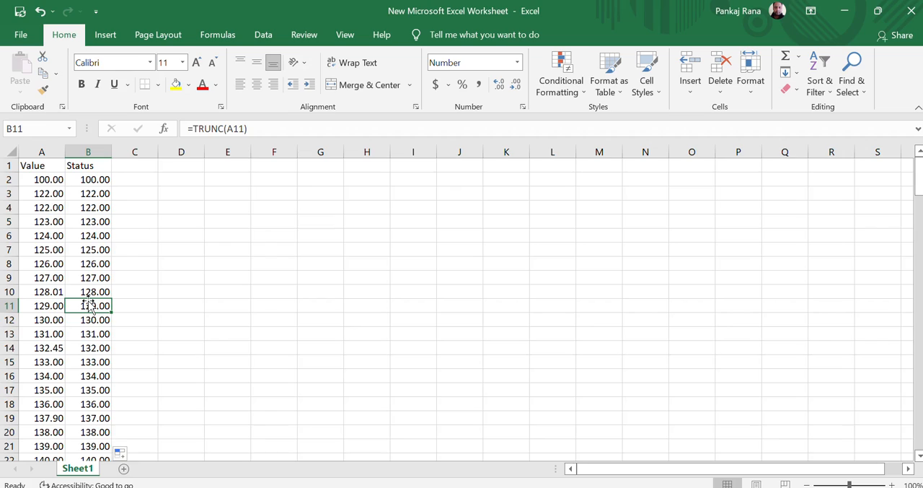
pyautogui.press('Down')
pyautogui.press('Down')
pyautogui.press('Down')
pyautogui.press('Down')
pyautogui.press('Down')
pyautogui.press('Down')
pyautogui.press('Down')
pyautogui.press('Down')
pyautogui.press('Down')
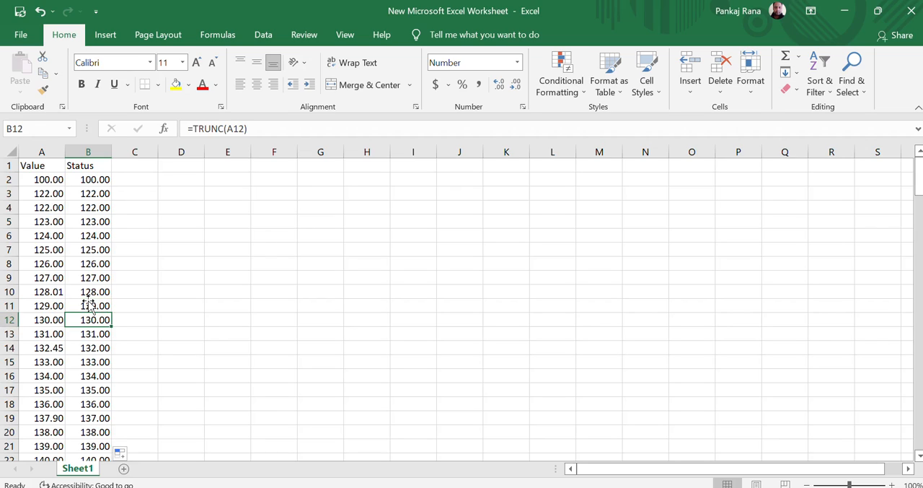
pyautogui.press('Up')
pyautogui.press('Up')
pyautogui.press('Up')
pyautogui.press('Up')
pyautogui.press('Up')
pyautogui.press('Up')
pyautogui.press('Up')
pyautogui.press('Up')
pyautogui.press('Up')
pyautogui.press('Up')
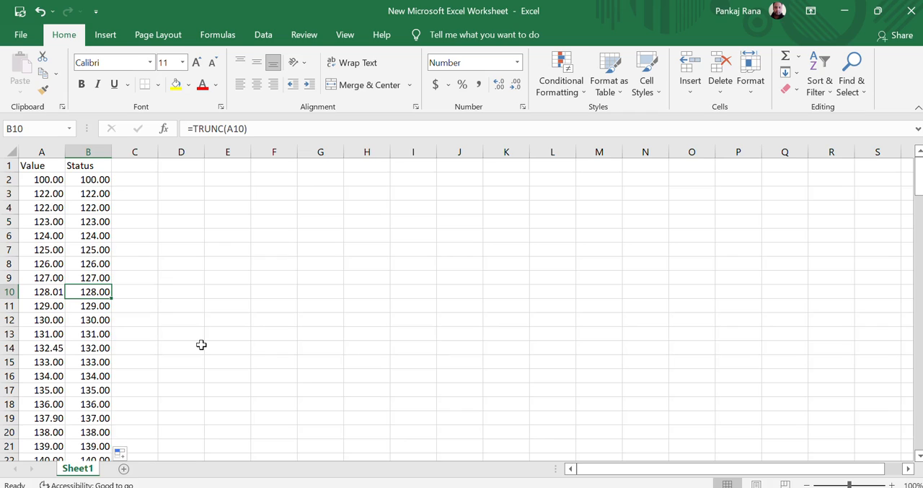
pyautogui.press('Down')
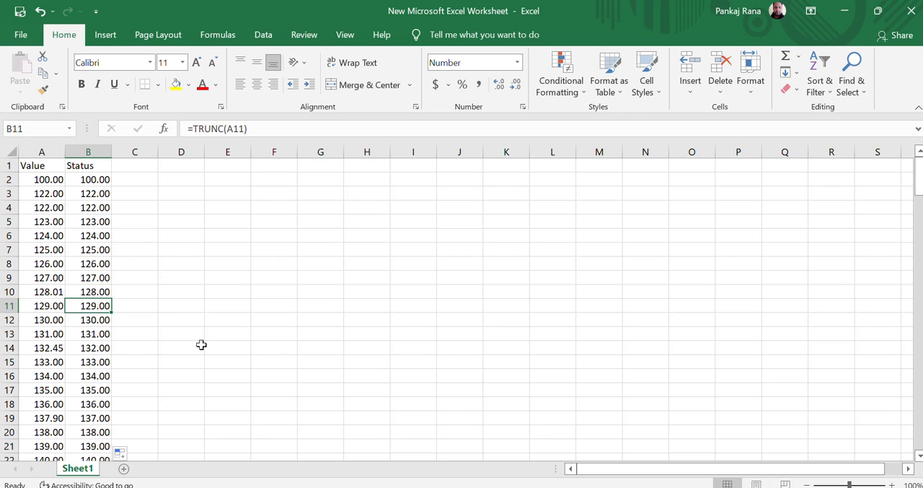
pyautogui.hotkey('ctrl', 'Down')
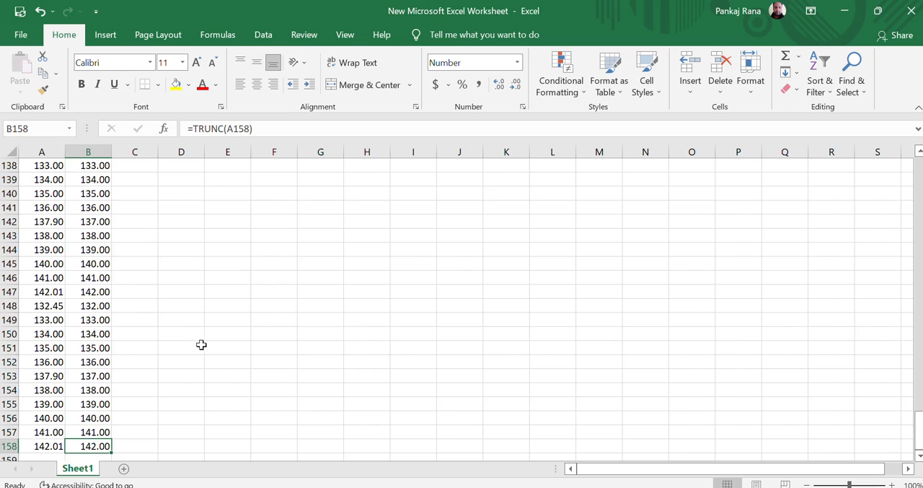
pyautogui.hotkey('ctrl', 'Down')
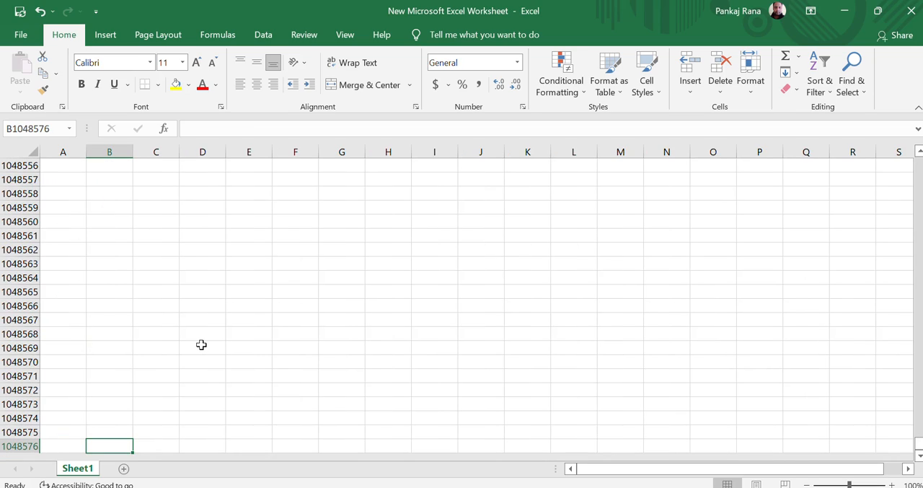
pyautogui.press('Left')
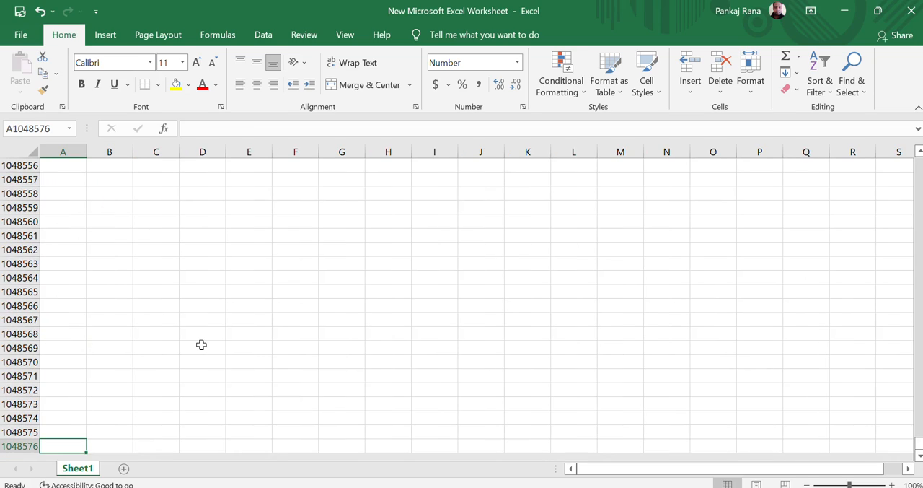
pyautogui.hotkey('ctrl', 'Up')
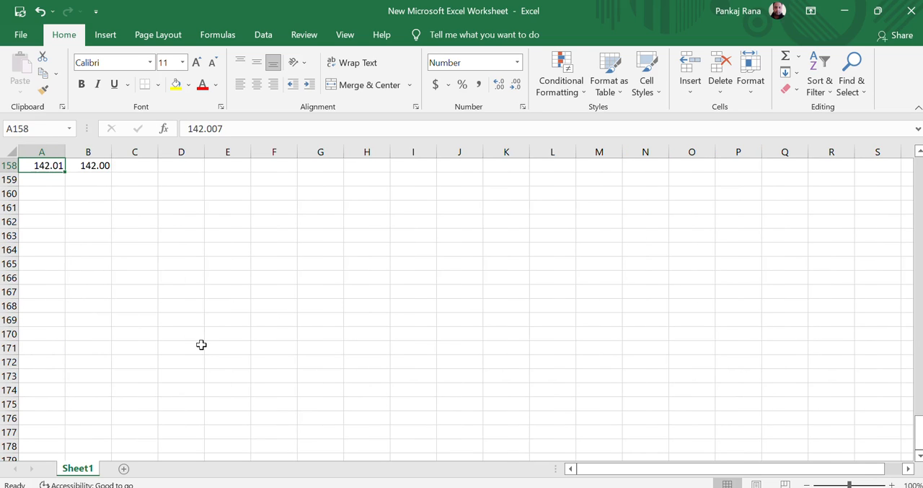
pyautogui.hotkey('ctrl', 'Up')
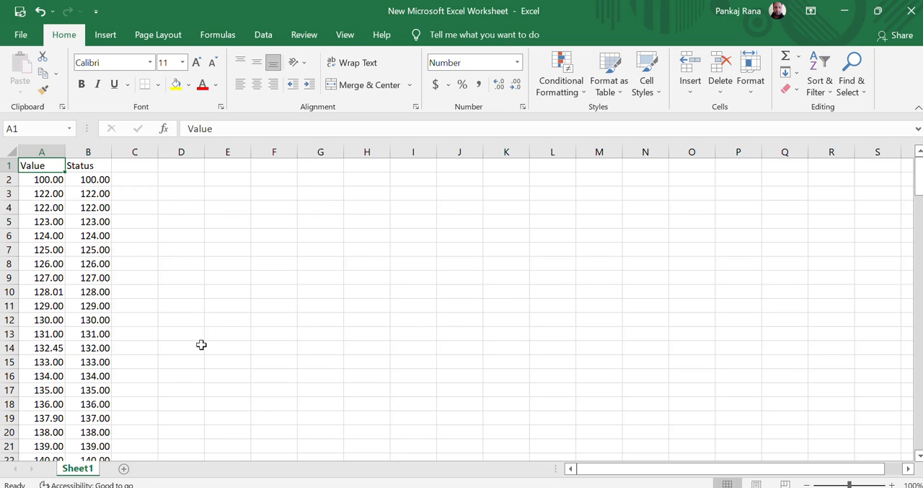
# - Enter No in cell D2 as a note beside the first data row
pyautogui.press('Right')
pyautogui.press('Down')
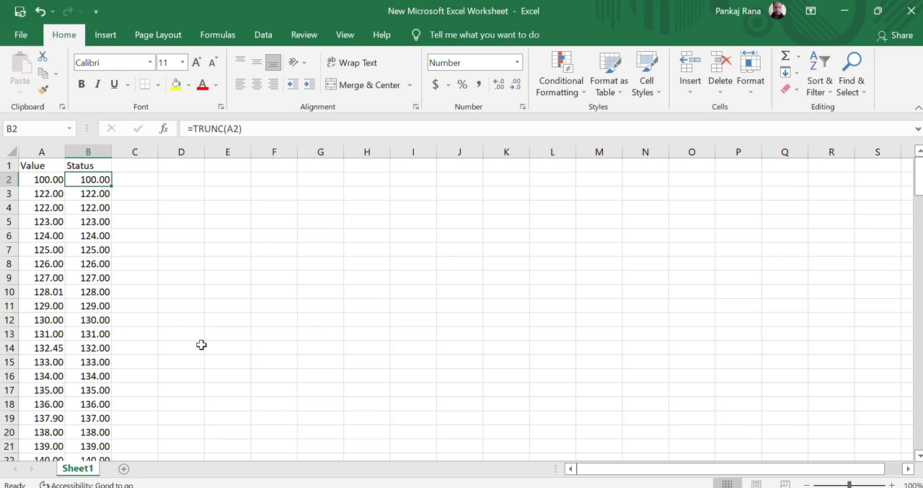
pyautogui.press('Right')
pyautogui.press('Right')
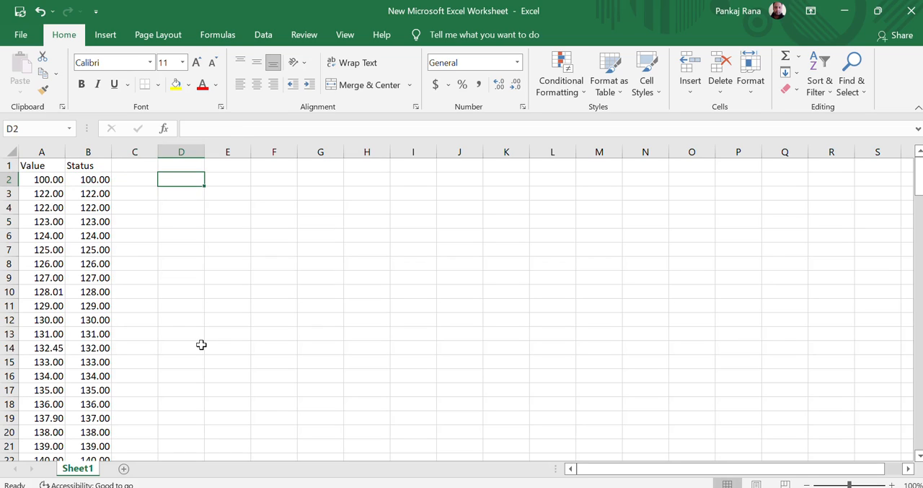
pyautogui.write('No')
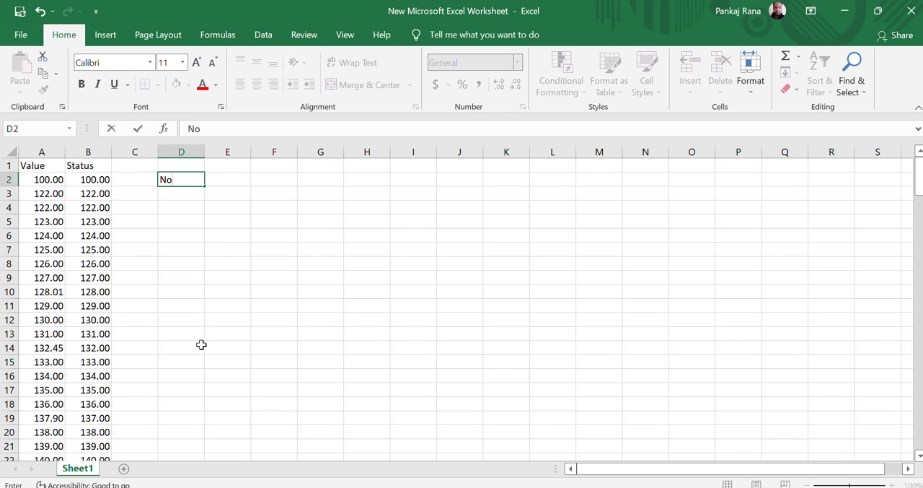
pyautogui.press('Return')
# - Enter No in cell D10 beside the 128.01 row and return to D2
pyautogui.press('Down')
pyautogui.press('Down')
pyautogui.press('Down')
pyautogui.press('Down')
pyautogui.press('Down')
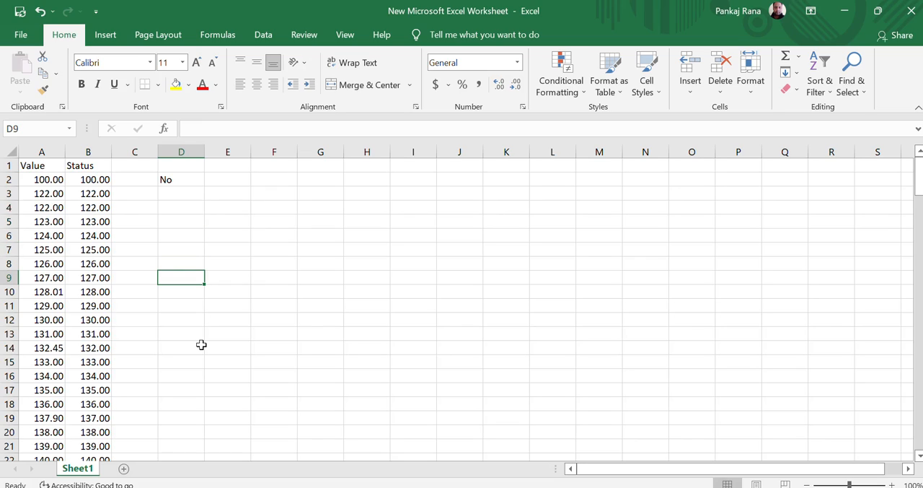
pyautogui.press('Down')
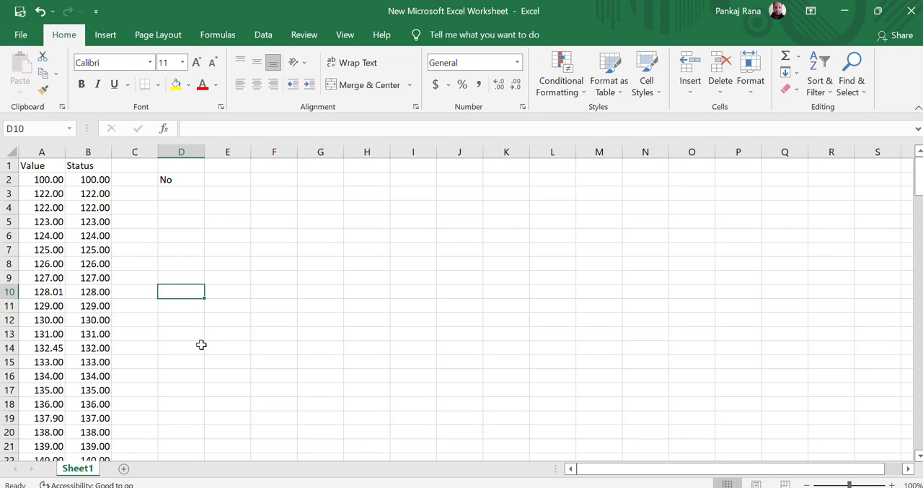
pyautogui.write('No')
pyautogui.hotkey('ctrl', 'Return')
pyautogui.hotkey('ctrl', 'Up')
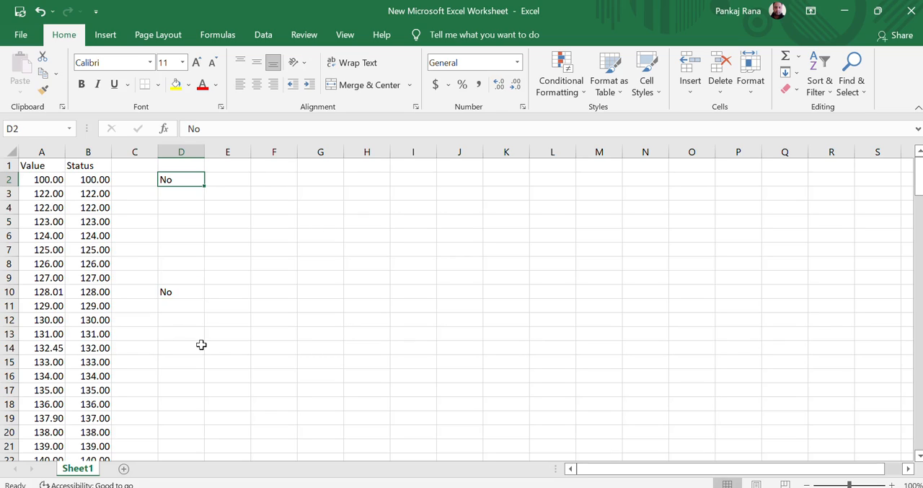
# - Clear all the notes from column D and return to B2 in the Status column
pyautogui.hotkey('ctrl', 'space')
pyautogui.press('Delete')
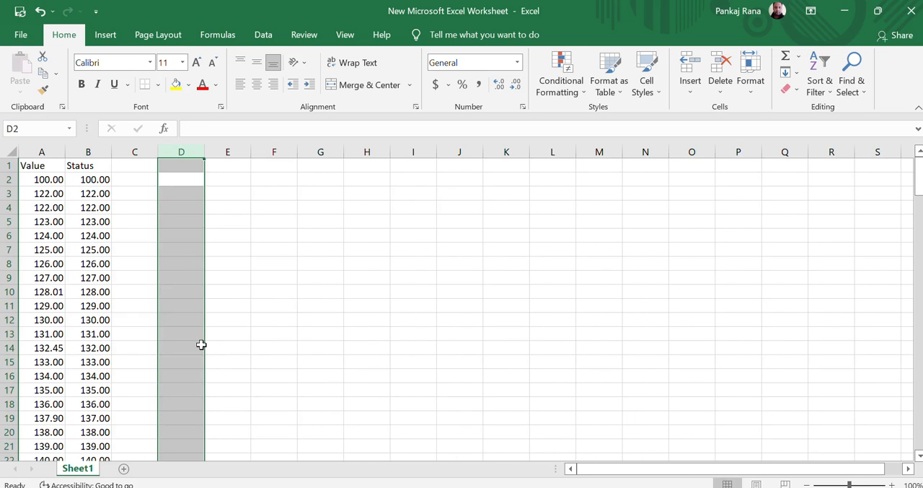
pyautogui.press('Left')
pyautogui.press('Left')
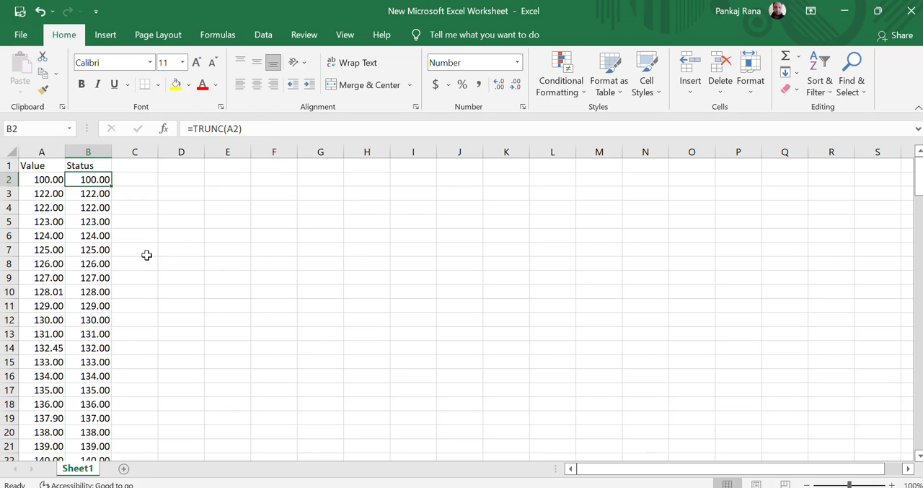
# - Enter the header Basics in C1 beside the Status header and move to the first data cell below it
pyautogui.press('Right')
pyautogui.press('Up')
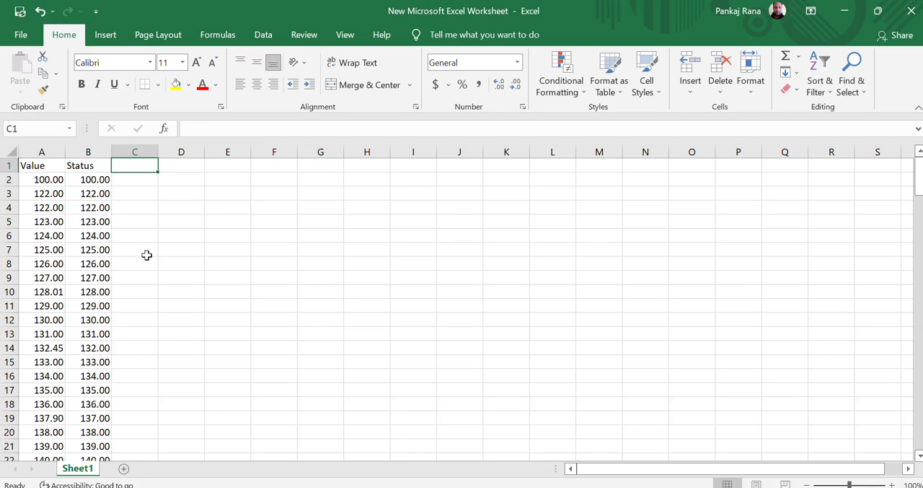
pyautogui.write('Basics')
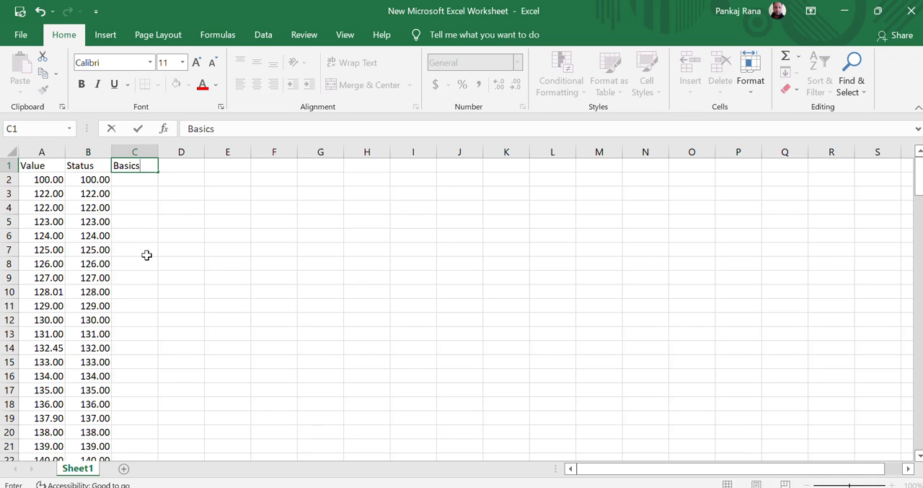
pyautogui.hotkey('ctrl', 'Return')
pyautogui.press('Return')
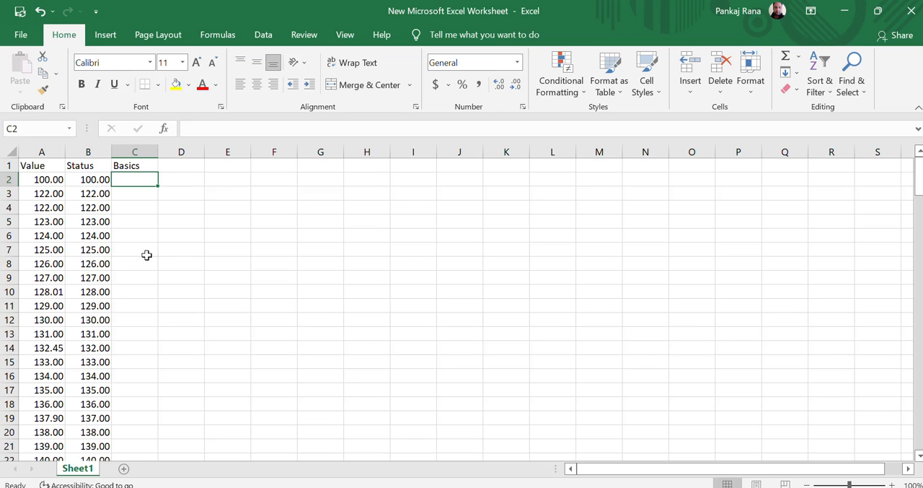
# - Check the first Status formula and the stored values in column A down to the 128.01 row, returning to C2
pyautogui.press('Left')
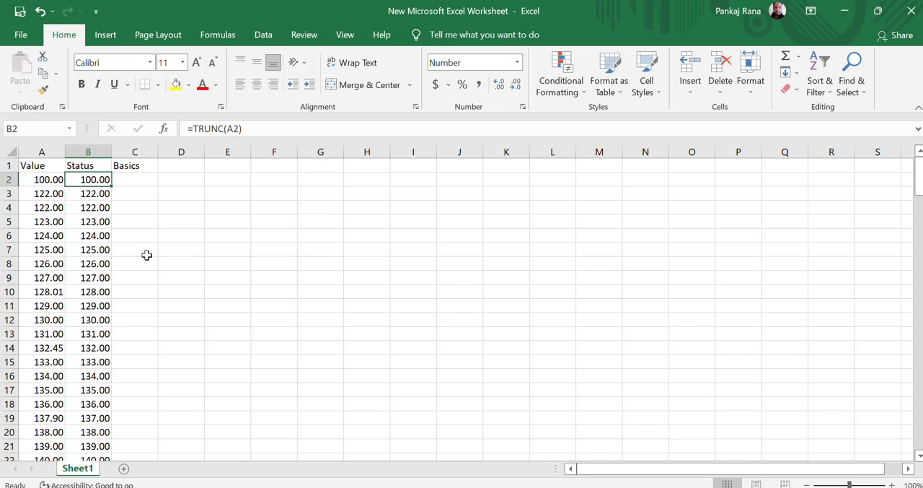
pyautogui.press('Left')
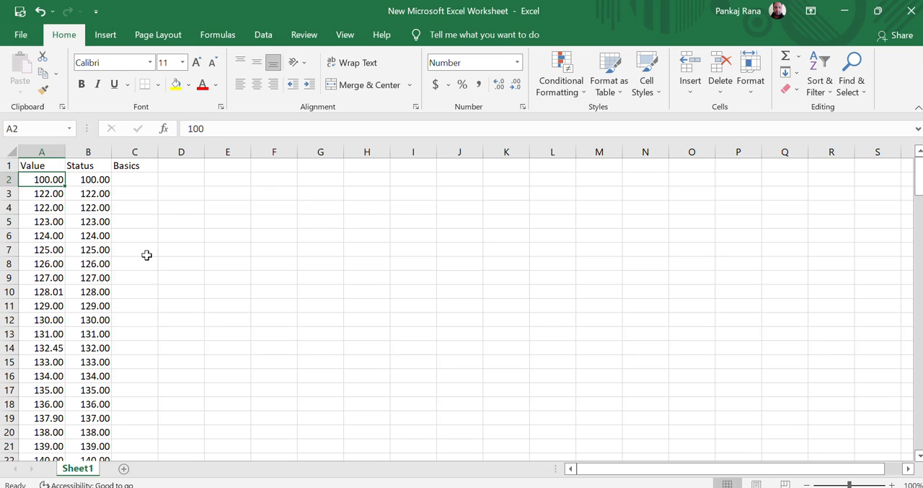
pyautogui.press('Down')
pyautogui.press('Down')
pyautogui.press('Down')
pyautogui.press('Down')
pyautogui.press('Down')
pyautogui.press('Down')
pyautogui.press('Down')
pyautogui.press('Down')
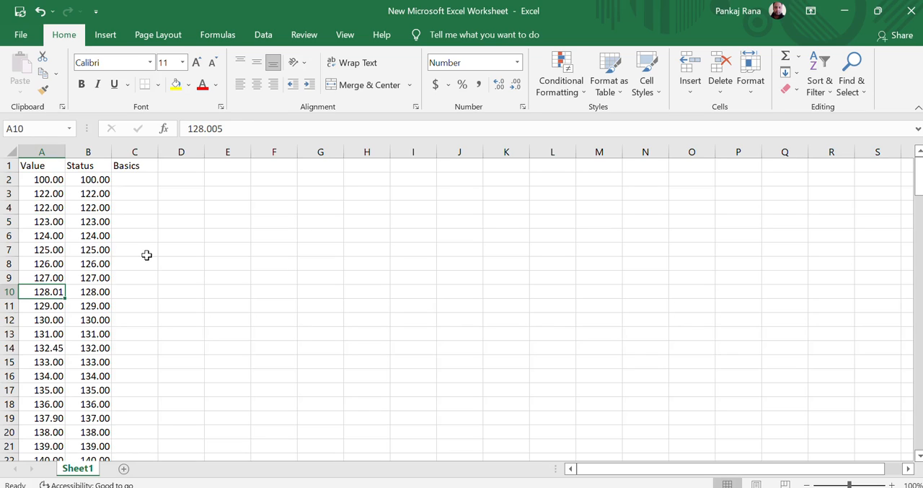
pyautogui.press('Right')
pyautogui.hotkey('ctrl', 'Up')
pyautogui.press('Right')
pyautogui.press('Down')
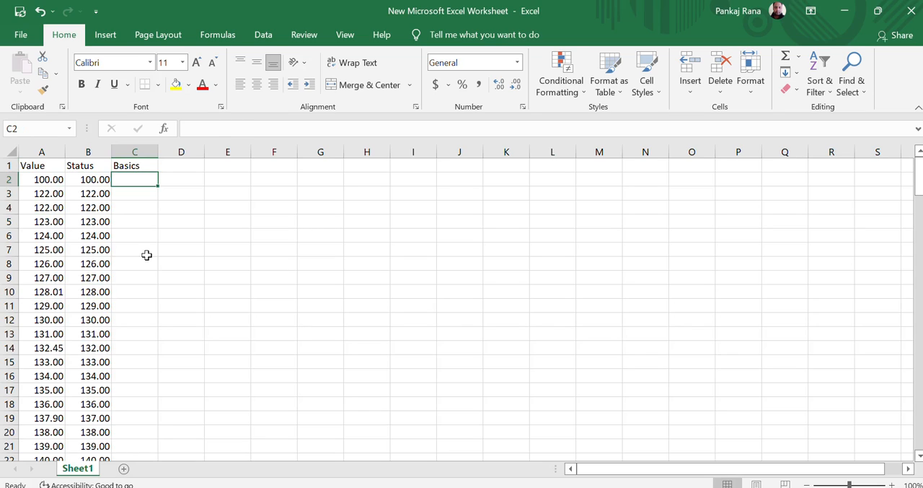
# - Enter =B2-A2 in C2 and fill the formula down the Basics column to the end of the data
pyautogui.write('=')
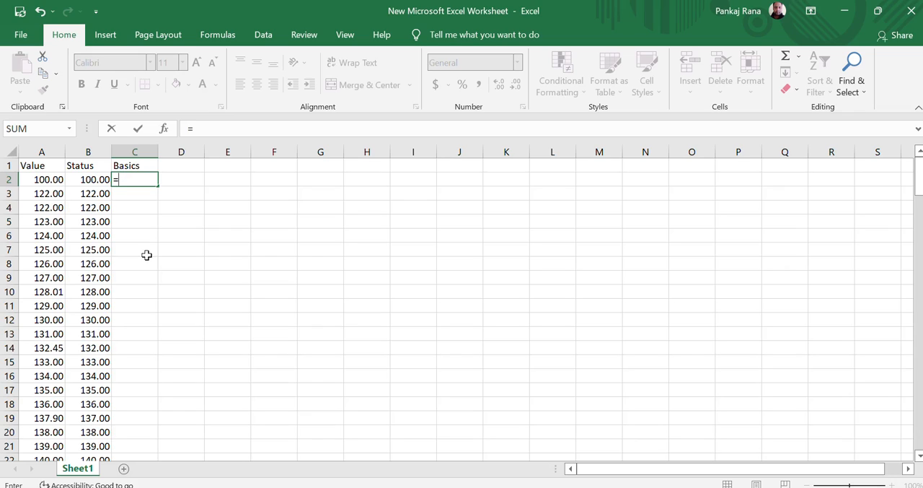
pyautogui.press('Left')
pyautogui.write('-')
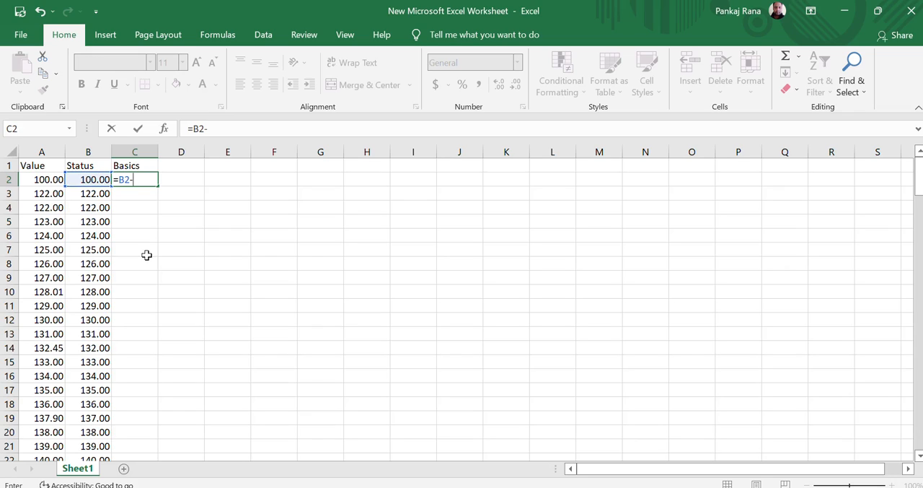
pyautogui.press('Left')
pyautogui.press('Left')
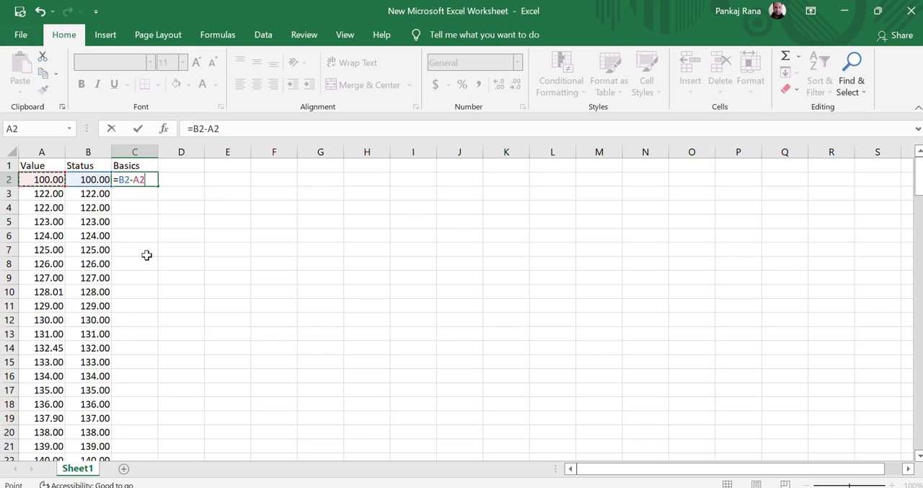
pyautogui.press('Return')
pyautogui.press('Up')
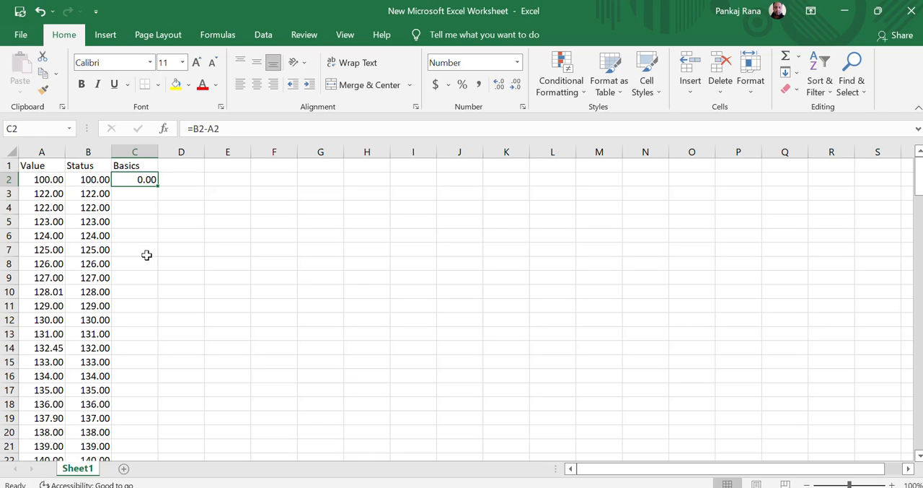
pyautogui.doubleClick(157, 188)
pyautogui.click(119, 373)
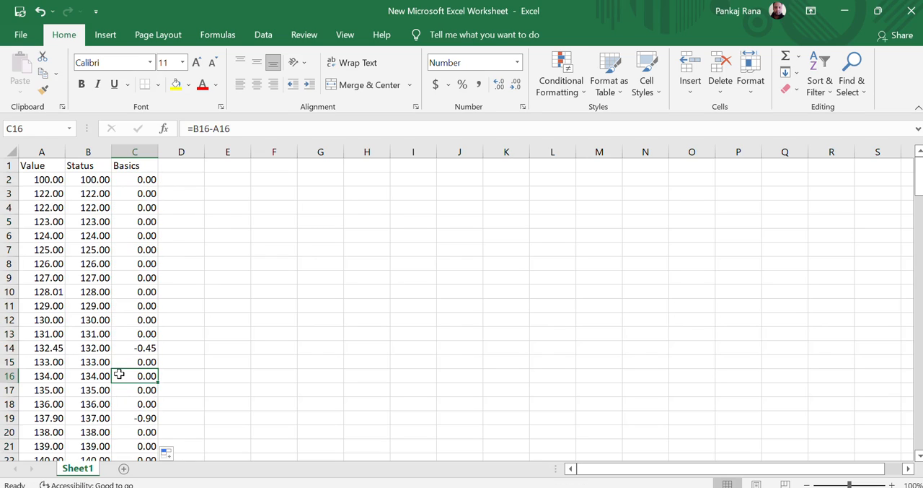
# - Compare the original value in A14 with the truncated value and the difference in row 14
pyautogui.press('Up')
pyautogui.press('Up')
pyautogui.press('Left')
pyautogui.press('Left')
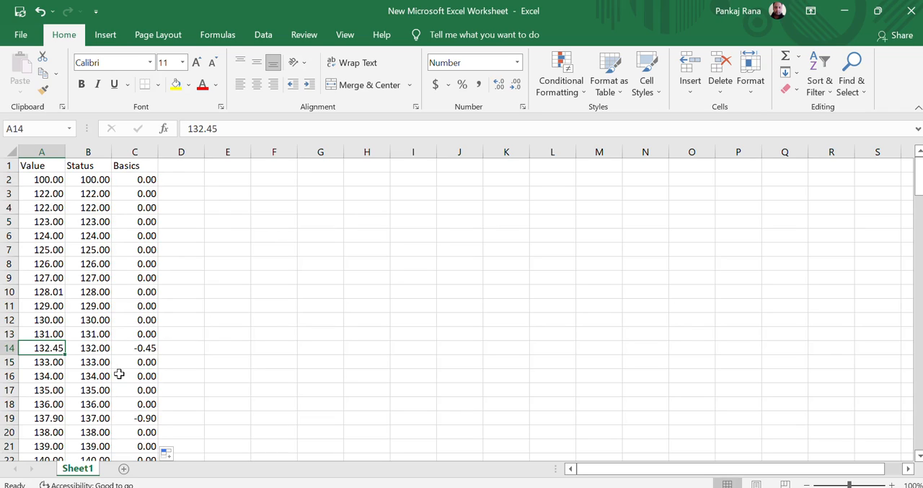
pyautogui.press('Right')
pyautogui.press('Right')
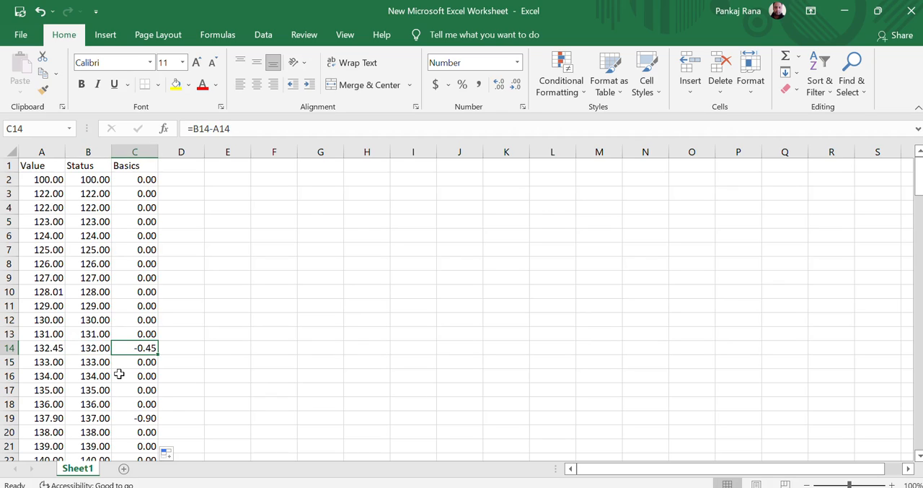
# - Add filters to the header row and filter the Basics column to hide the 0.00 differences
pyautogui.press('Up')
pyautogui.press('Up')
pyautogui.press('Up')
pyautogui.press('Up')
pyautogui.press('Up')
pyautogui.press('Up')
pyautogui.press('Up')
pyautogui.press('Up')
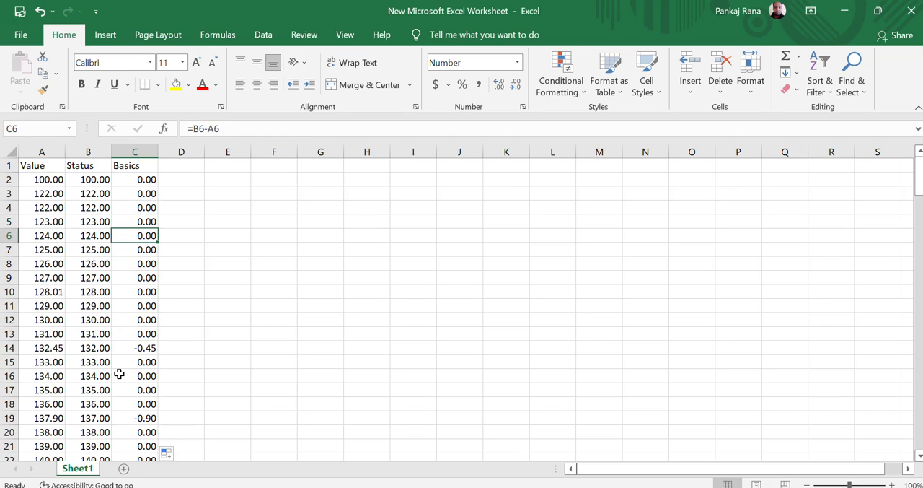
pyautogui.press('Up')
pyautogui.press('Up')
pyautogui.press('Up')
pyautogui.press('Up')
pyautogui.press('Up')
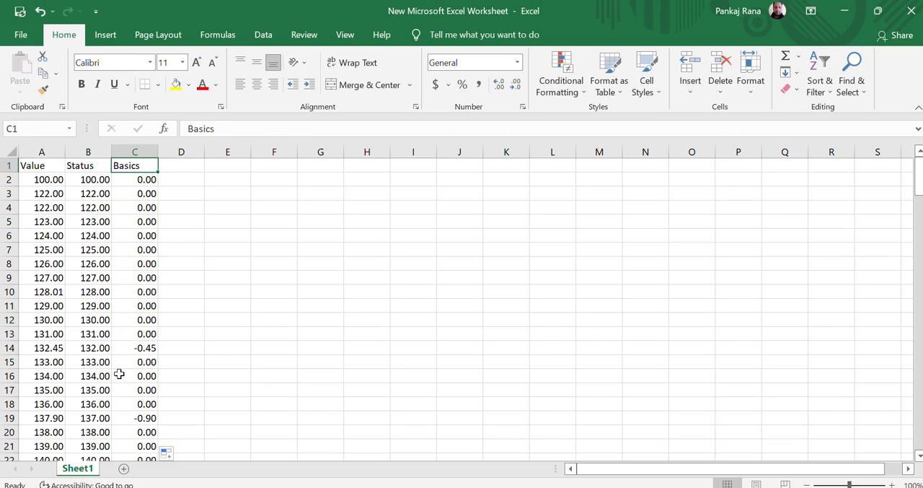
pyautogui.hotkey('ctrl', 'shift', 'l')
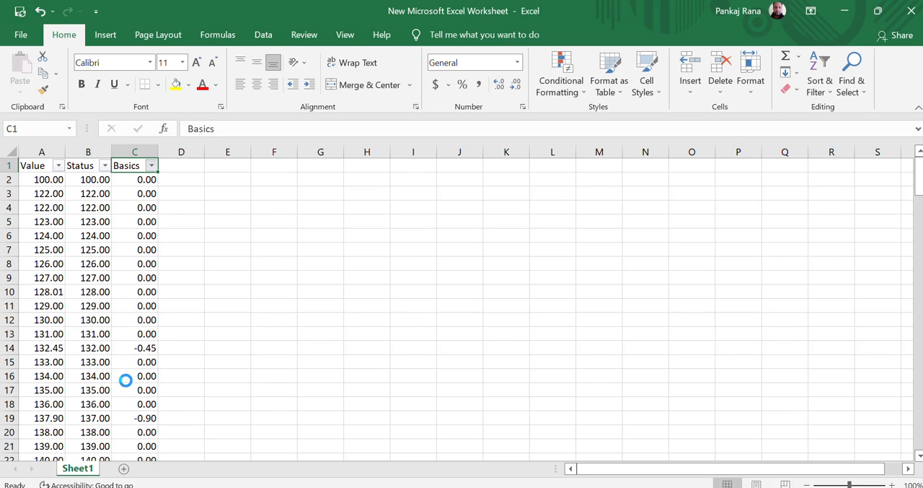
# - Review the filtered rows across Value, Status and Basics down to the end of the data and return to C14
pyautogui.press('Down')
pyautogui.press('Down')
pyautogui.press('Down')
pyautogui.press('Left')
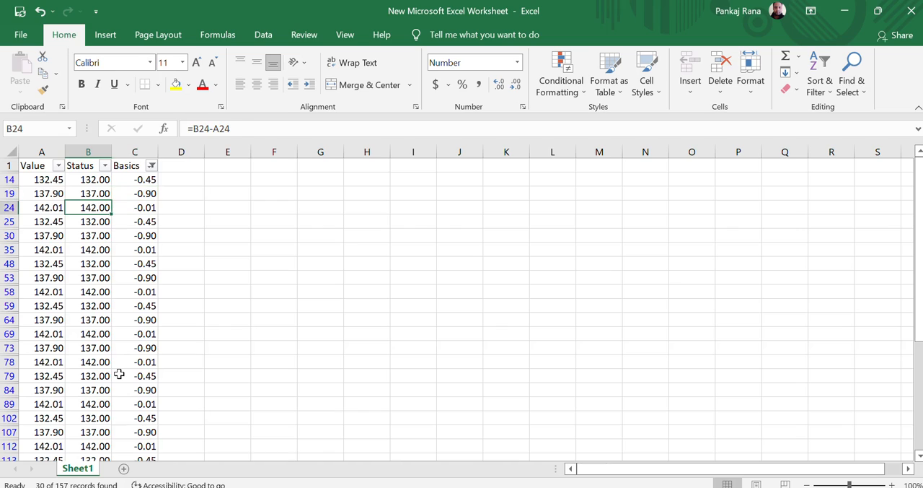
pyautogui.press('Left')
pyautogui.press('Down')
pyautogui.press('Down')
pyautogui.press('Down')
pyautogui.press('Down')
pyautogui.press('Down')
pyautogui.press('Down')
pyautogui.press('Down')
pyautogui.press('Down')
pyautogui.press('Down')
pyautogui.press('Down')
pyautogui.press('Down')
pyautogui.press('Down')
pyautogui.press('Down')
pyautogui.press('Down')
pyautogui.press('Down')
pyautogui.press('Down')
pyautogui.press('Down')
pyautogui.press('Down')
pyautogui.press('Down')
pyautogui.press('Down')
pyautogui.press('Down')
pyautogui.press('Down')
pyautogui.press('Down')
pyautogui.press('Down')
pyautogui.press('Down')
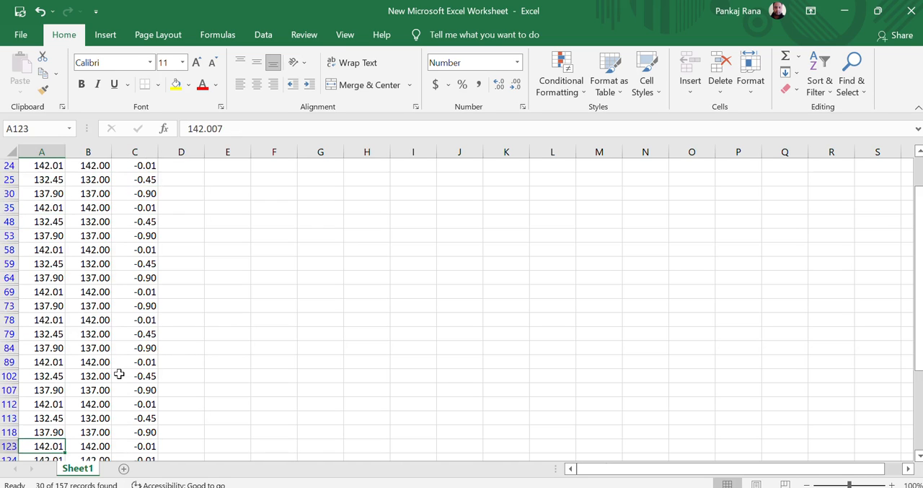
pyautogui.press('Right')
pyautogui.press('Right')
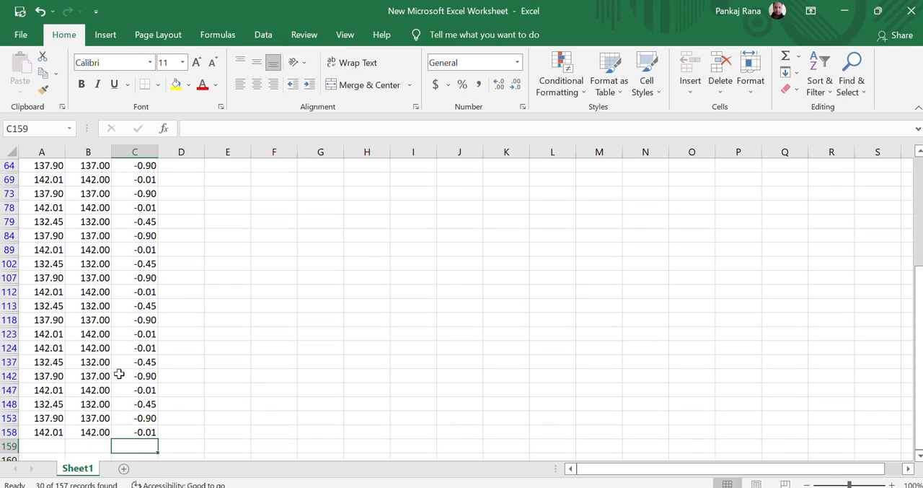
pyautogui.press('Up')
pyautogui.hotkey('ctrl', 'Up')
pyautogui.press('Down')
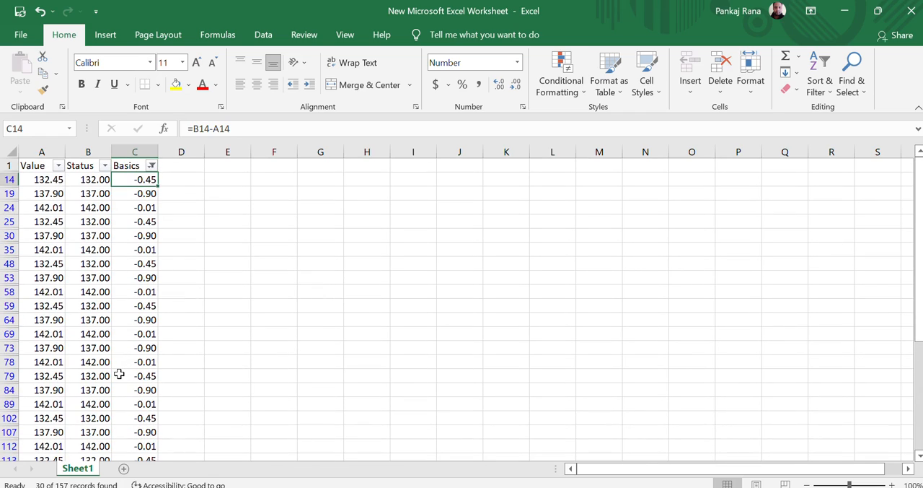
# - Remove the filters from the header row and return to the Value header in A1
pyautogui.press('Left')
pyautogui.press('Left')
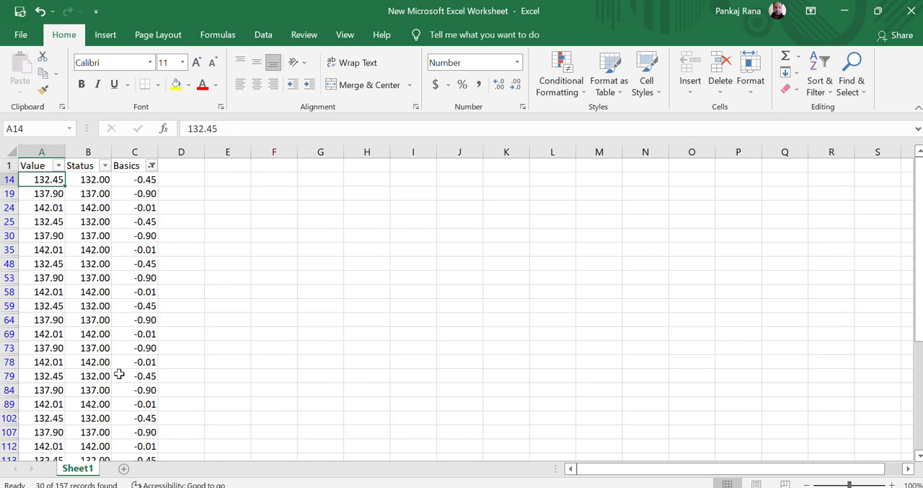
pyautogui.hotkey('ctrl', 'shift', 'l')
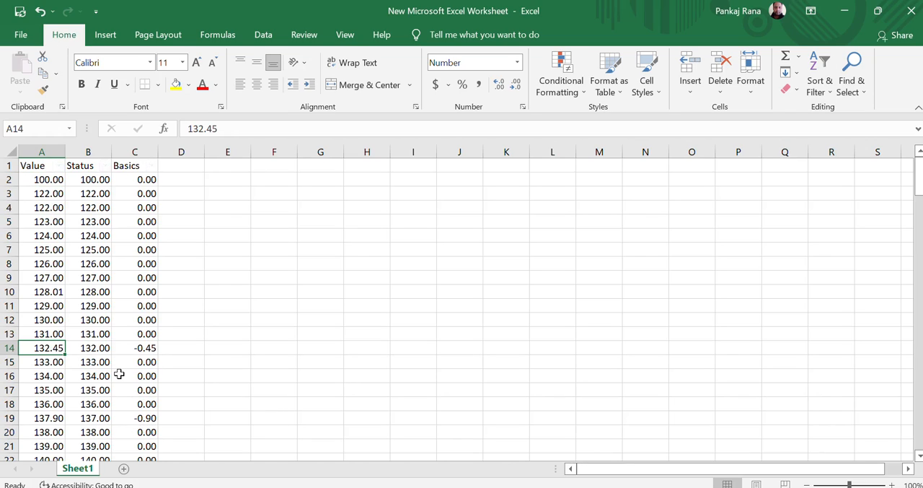
pyautogui.hotkey('ctrl', 'Home')
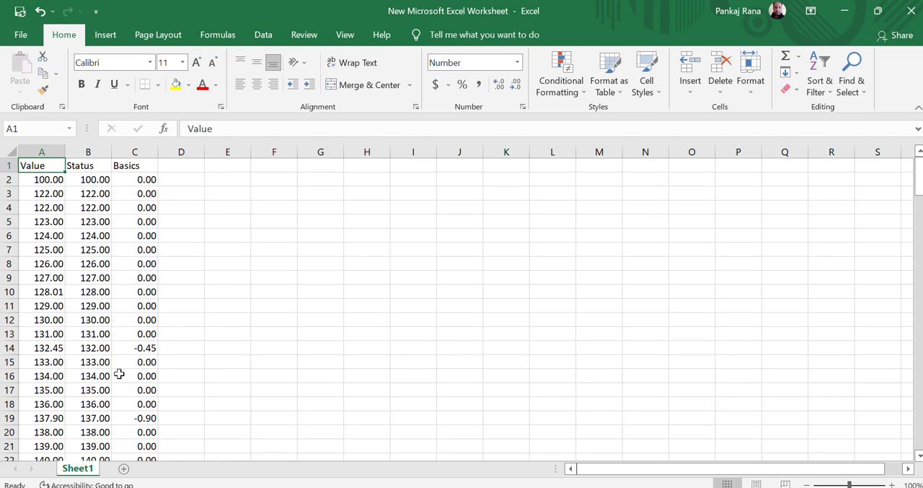
# - Examine the unfiltered Value column down to the 132.45 row and its last data row, then recheck the first rows
pyautogui.press('Down')
pyautogui.press('Down')
pyautogui.press('Down')
pyautogui.press('Down')
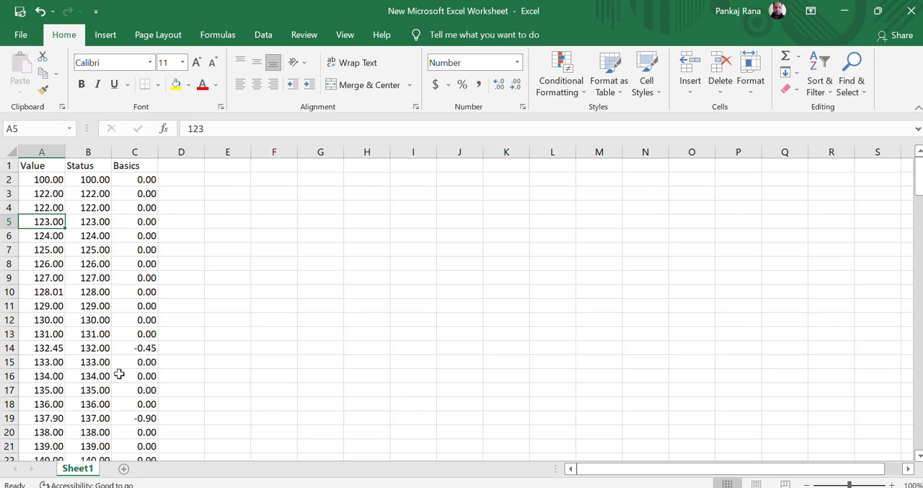
pyautogui.press('Down')
pyautogui.press('Down')
pyautogui.press('Down')
pyautogui.press('Down')
pyautogui.press('Down')
pyautogui.press('Down')
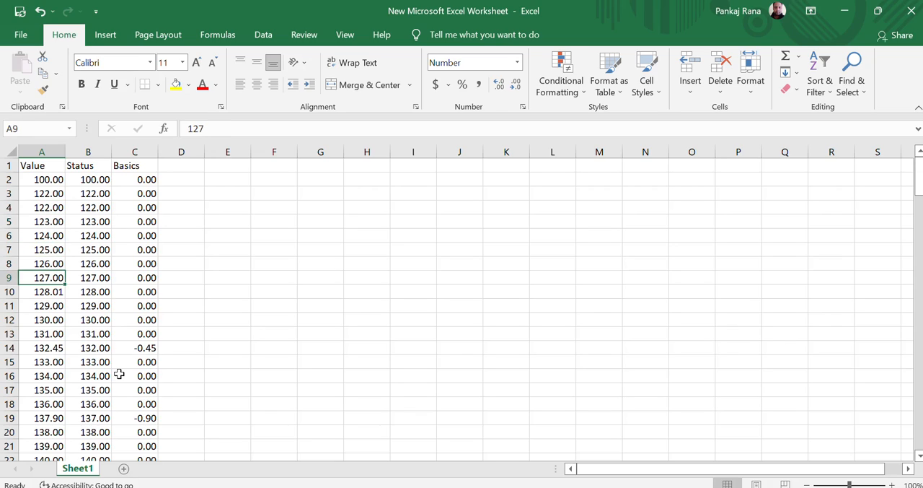
pyautogui.press('Down')
pyautogui.press('Down')
pyautogui.press('Down')
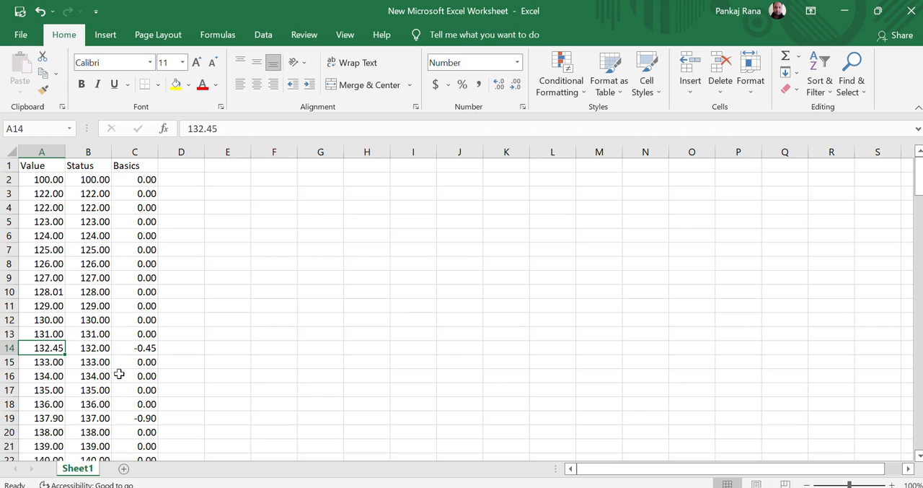
pyautogui.hotkey('ctrl', 'Down')
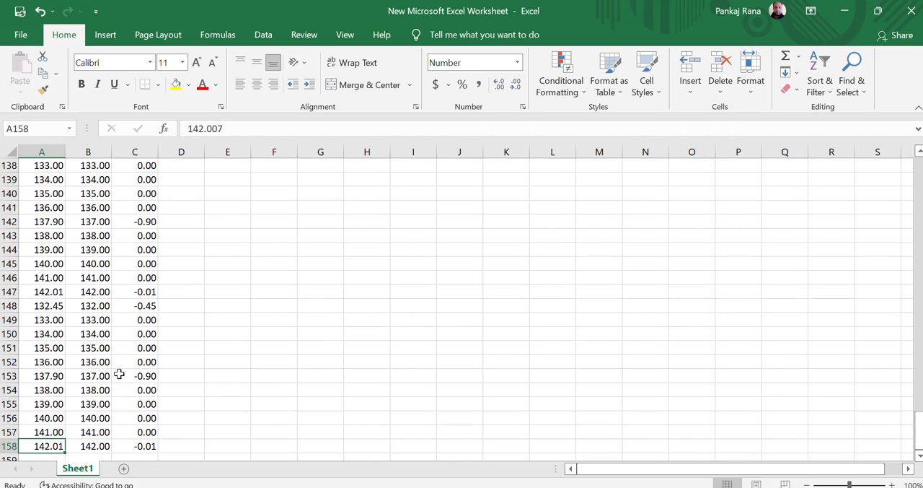
pyautogui.hotkey('ctrl', 'Up')
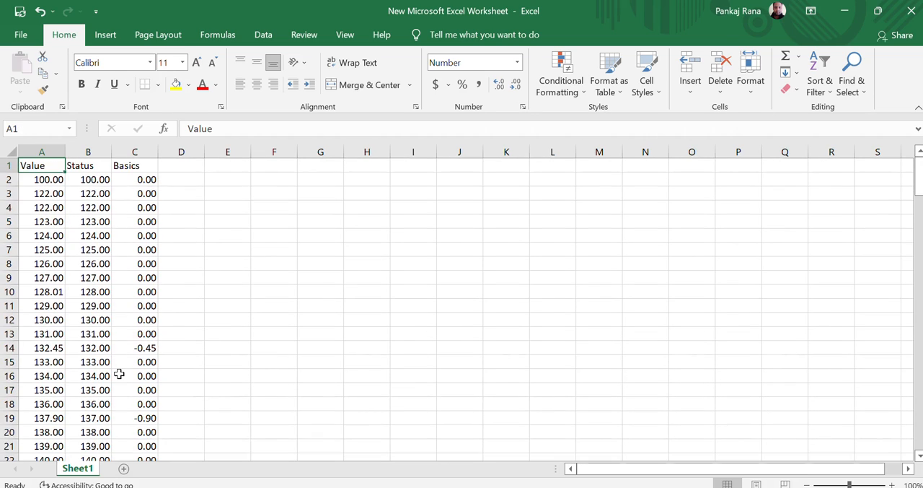
pyautogui.press('Down')
# - Inspect the TRUNC formulas in the Status column, from B2 to the cells around B9
pyautogui.press('Down')
pyautogui.press('Down')
pyautogui.press('Down')
pyautogui.press('Down')
pyautogui.press('Down')
pyautogui.press('Down')
pyautogui.press('Down')
pyautogui.press('Down')
pyautogui.press('Down')
pyautogui.press('Down')
pyautogui.press('Down')
pyautogui.press('Down')
pyautogui.press('Down')
pyautogui.press('Down')
pyautogui.press('Down')
pyautogui.press('Down')
pyautogui.press('Down')
pyautogui.press('Down')
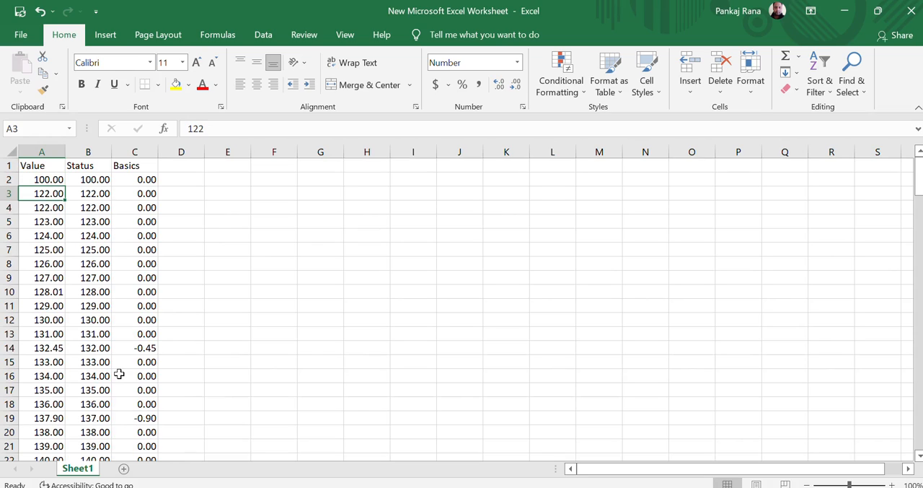
pyautogui.hotkey('ctrl', 'Up')
pyautogui.press('Right')
pyautogui.press('Down')
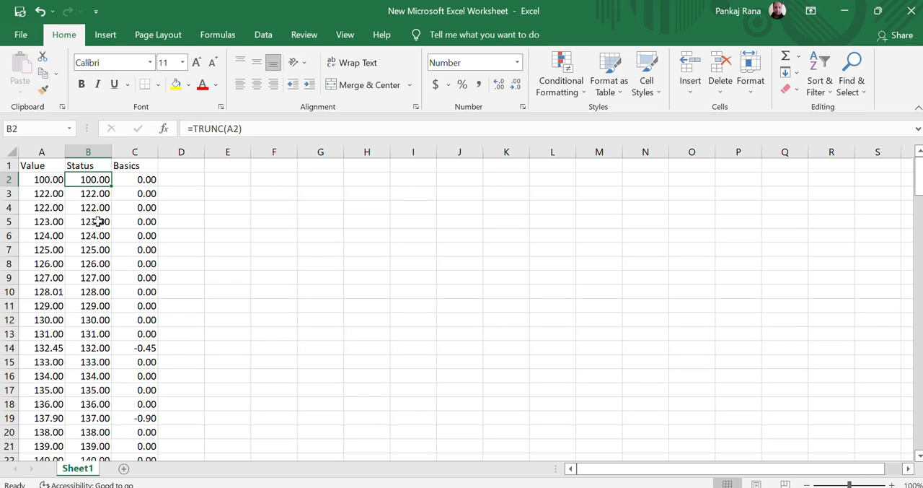
pyautogui.click(96, 279)
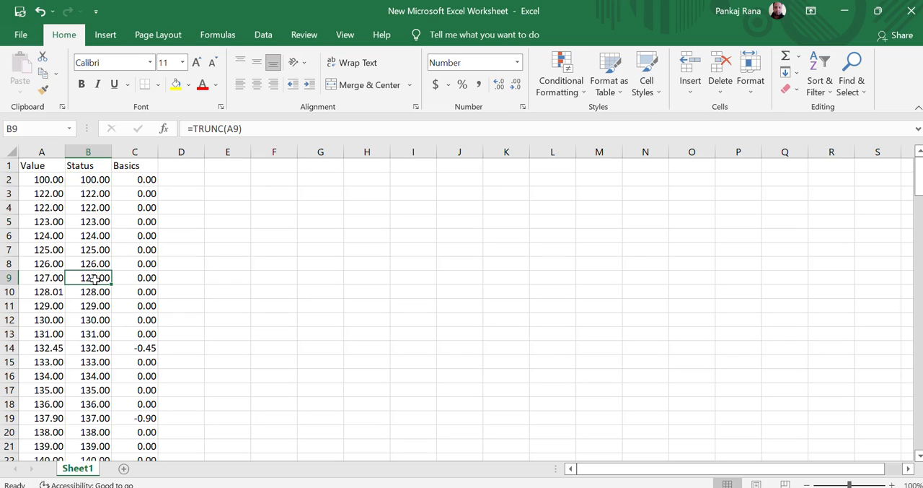
pyautogui.press('Up')
pyautogui.press('Up')
pyautogui.press('Up')
pyautogui.press('Up')
pyautogui.press('Up')
pyautogui.press('Up')
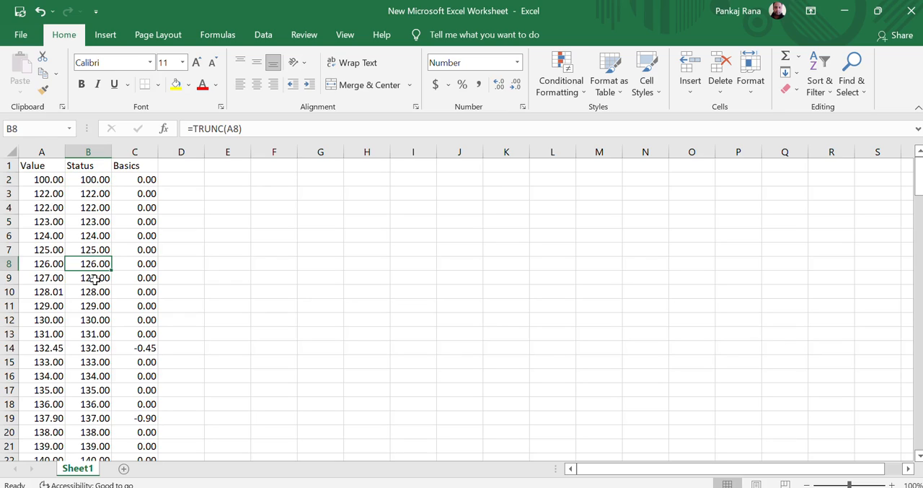
# - Recheck the TRUNC formulas at the start of the Status column, in B2 and B3
pyautogui.press('Up')
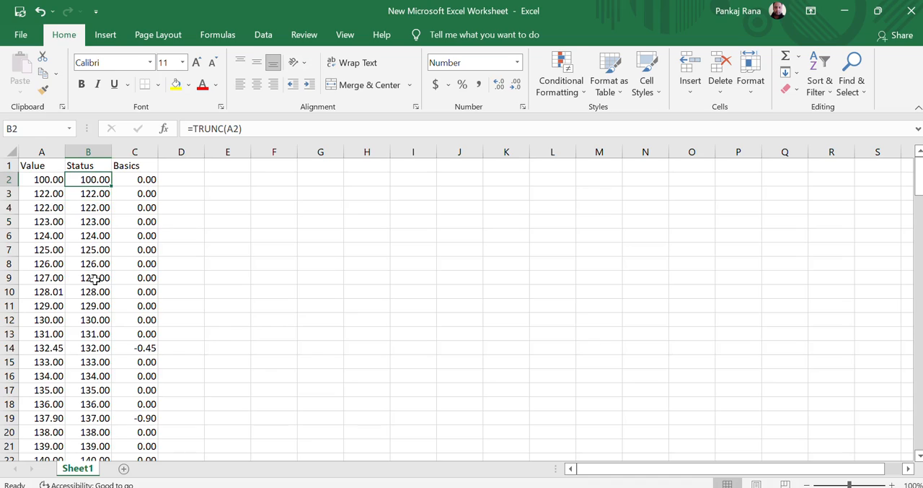
pyautogui.press('Down')
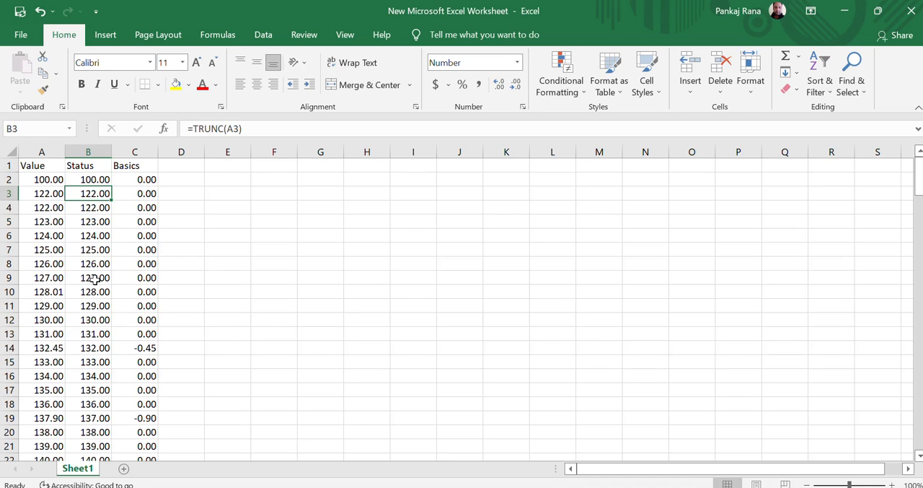
pyautogui.press('Up')
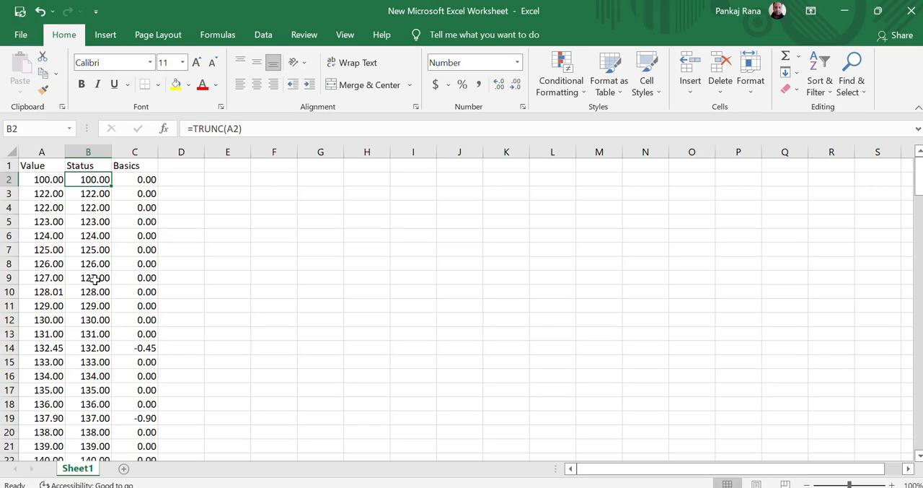
# - Inspect the difference formulas in the Basics column, from C2 and its header down to C14
pyautogui.press('Right')
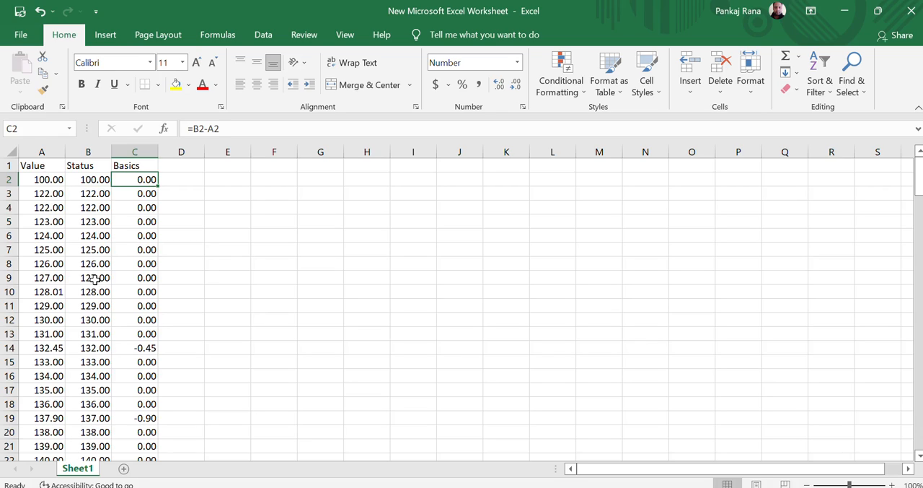
pyautogui.press('Up')
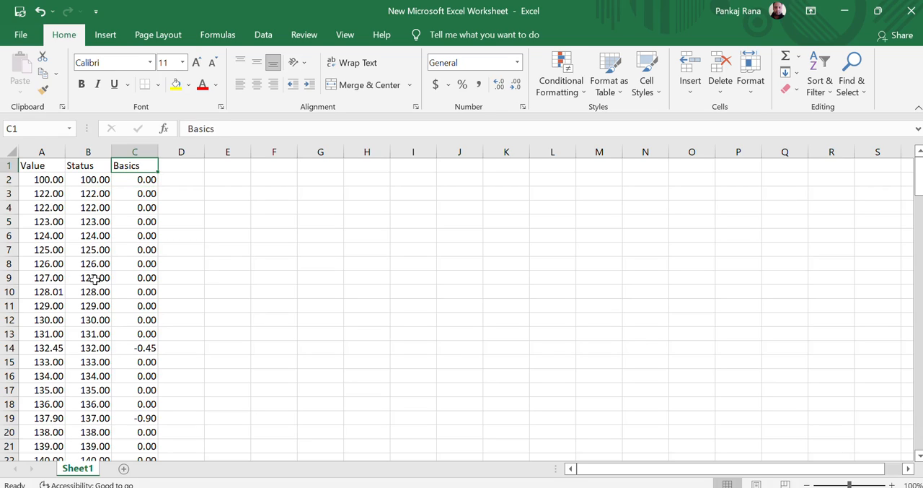
pyautogui.press('Down')
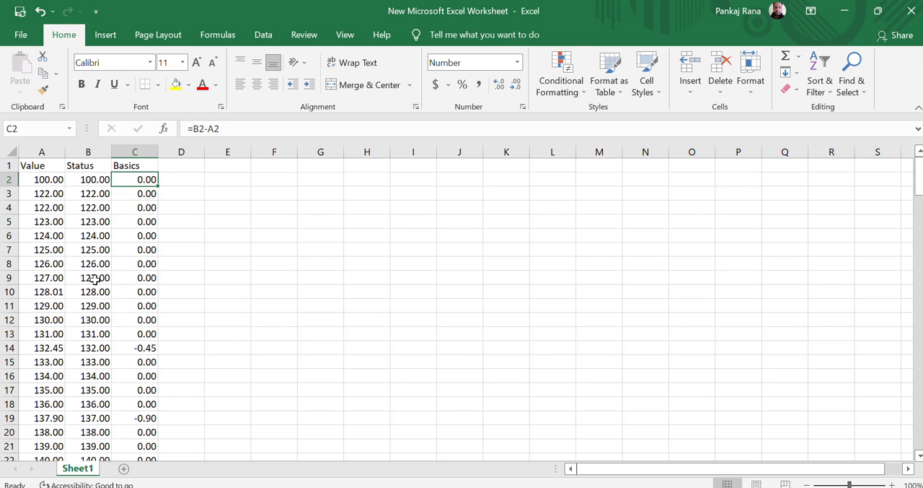
pyautogui.press('Down')
pyautogui.press('Down')
pyautogui.press('Down')
pyautogui.press('Down')
pyautogui.press('Down')
pyautogui.press('Down')
pyautogui.press('Down')
pyautogui.press('Down')
pyautogui.press('Down')
pyautogui.press('Down')
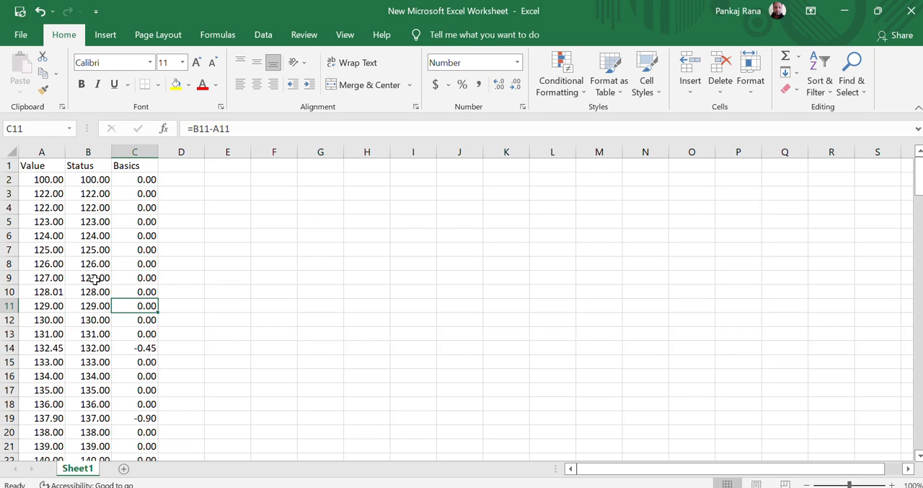
pyautogui.press('Down')
pyautogui.press('Down')
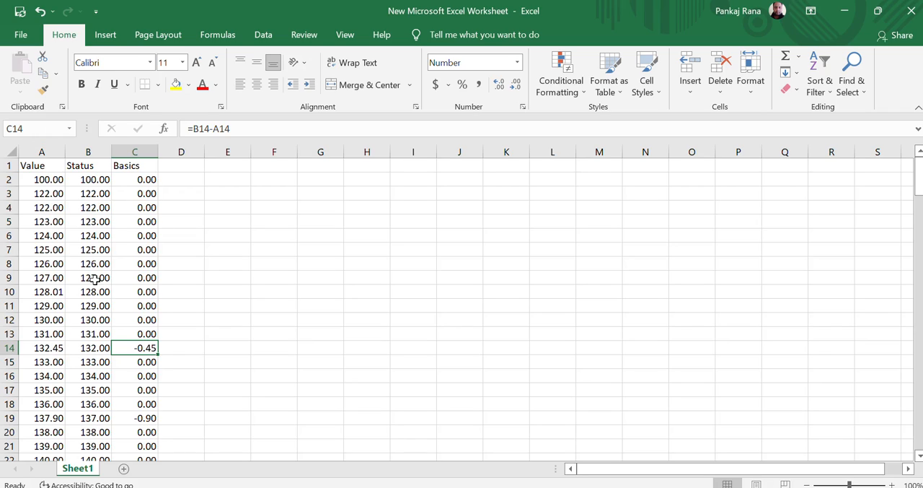
# - Compare the Basics formula in C14 with those in the surrounding rows, from C11 to C16 and just below
pyautogui.press('Up')
pyautogui.press('Up')
pyautogui.press('Up')
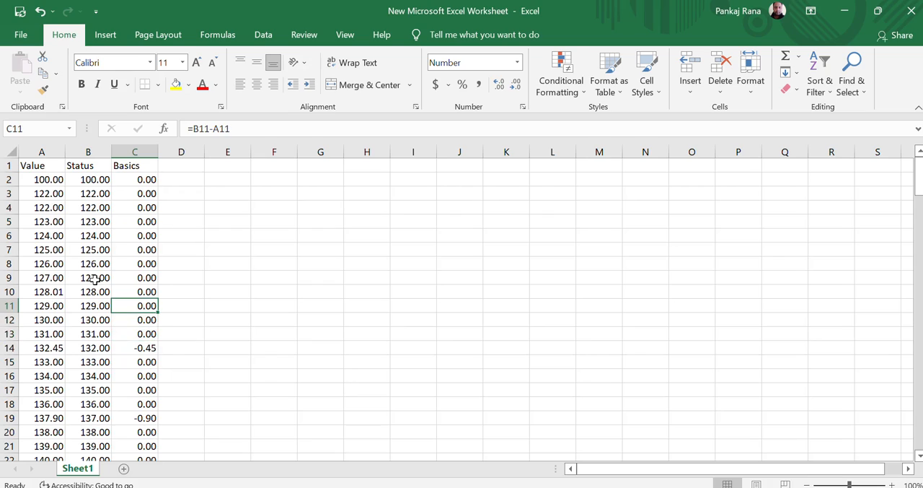
pyautogui.press('Down')
pyautogui.press('Down')
pyautogui.press('Down')
pyautogui.press('Down')
pyautogui.press('Down')
pyautogui.press('Down')
pyautogui.press('Down')
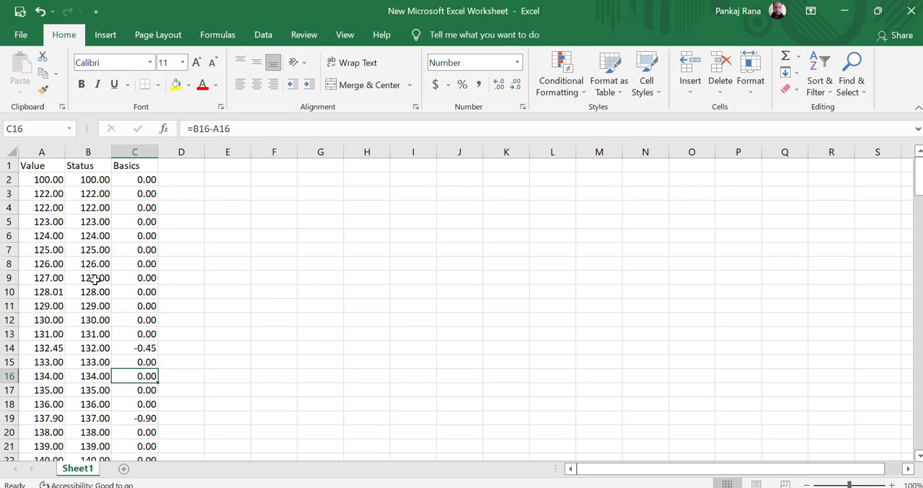
pyautogui.press('Down')
pyautogui.press('Down')
# - Filter the Basics column to hide the 0.00 differences, review the remaining rows down to C59, and return to the Basics header
pyautogui.hotkey('ctrl', 'Up')
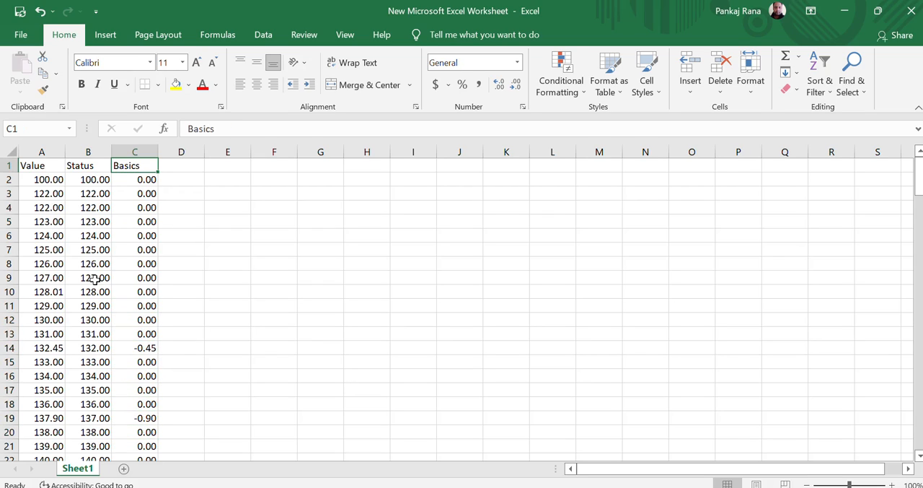
pyautogui.hotkey('ctrl', 'shift', 'l')
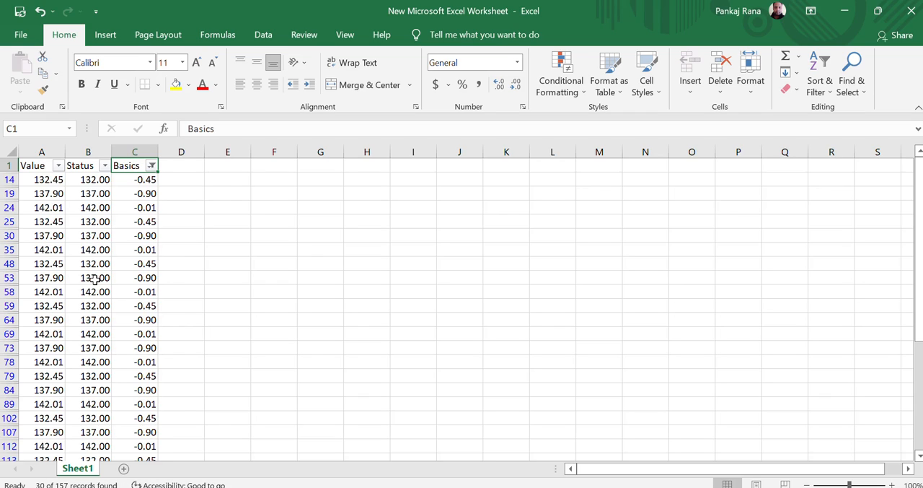
pyautogui.press('Down')
pyautogui.press('Down')
pyautogui.press('Down')
pyautogui.press('Down')
pyautogui.press('Down')
pyautogui.press('Down')
pyautogui.press('Down')
pyautogui.press('Down')
pyautogui.press('Down')
pyautogui.press('Down')
pyautogui.press('Down')
pyautogui.press('Down')
pyautogui.press('Down')
pyautogui.press('Down')
pyautogui.press('Down')
pyautogui.press('Down')
pyautogui.press('Down')
pyautogui.press('Down')
pyautogui.press('Down')
pyautogui.press('Down')
pyautogui.press('Down')
pyautogui.press('Down')
pyautogui.press('Down')
pyautogui.press('Down')
pyautogui.press('Down')
pyautogui.press('Down')
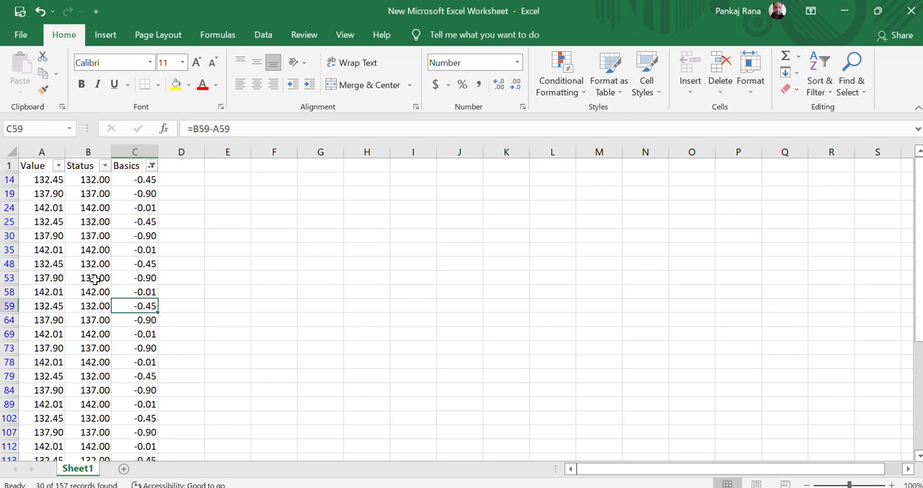
pyautogui.hotkey('ctrl', 'Up')
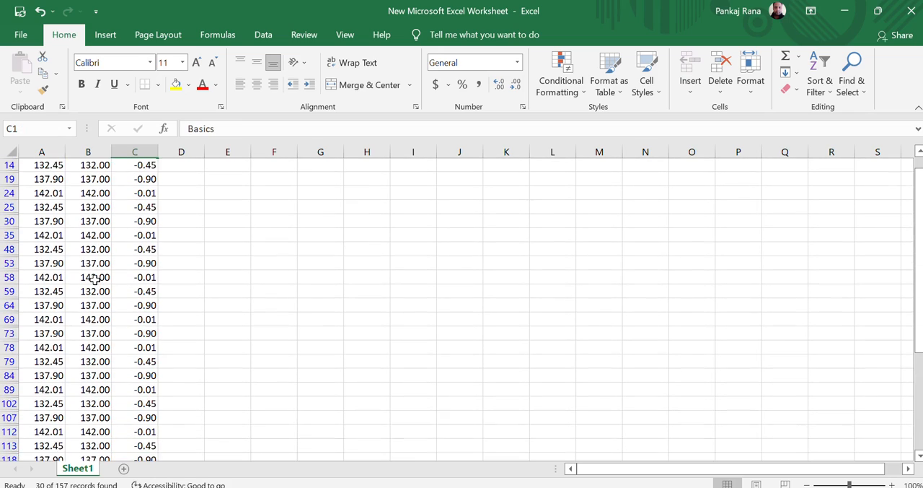